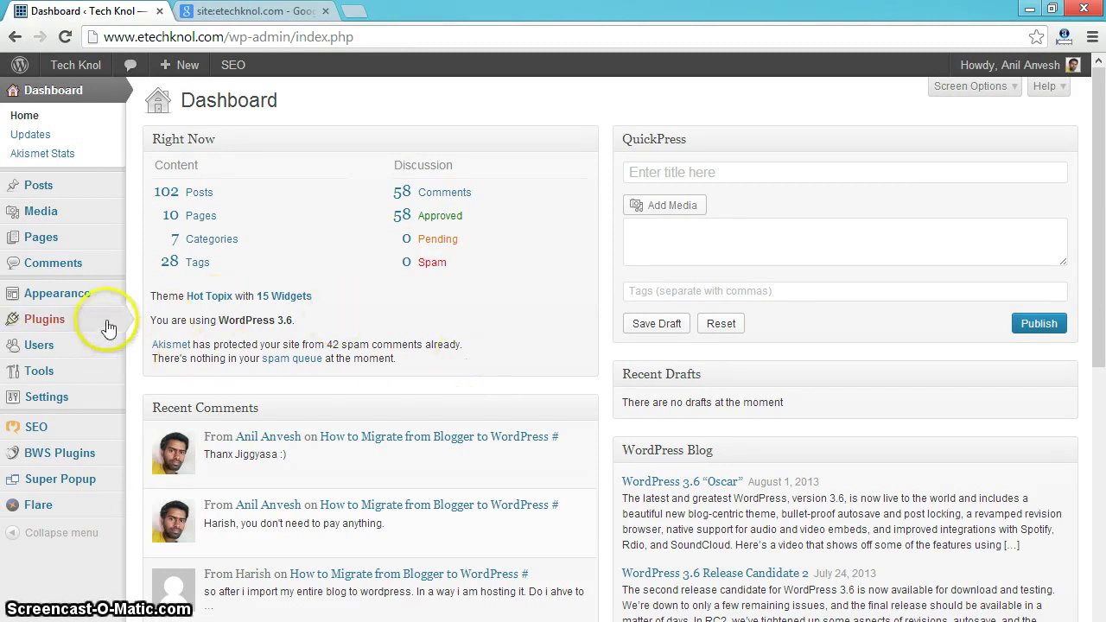
- Search for new plugins matching "wordpress seo" and examine the name and description of WordPress SEO by Yoast
{"action": "mouse_move", "coordinate": [104, 321]}
{"action": "left_click", "coordinate": [182, 342]}
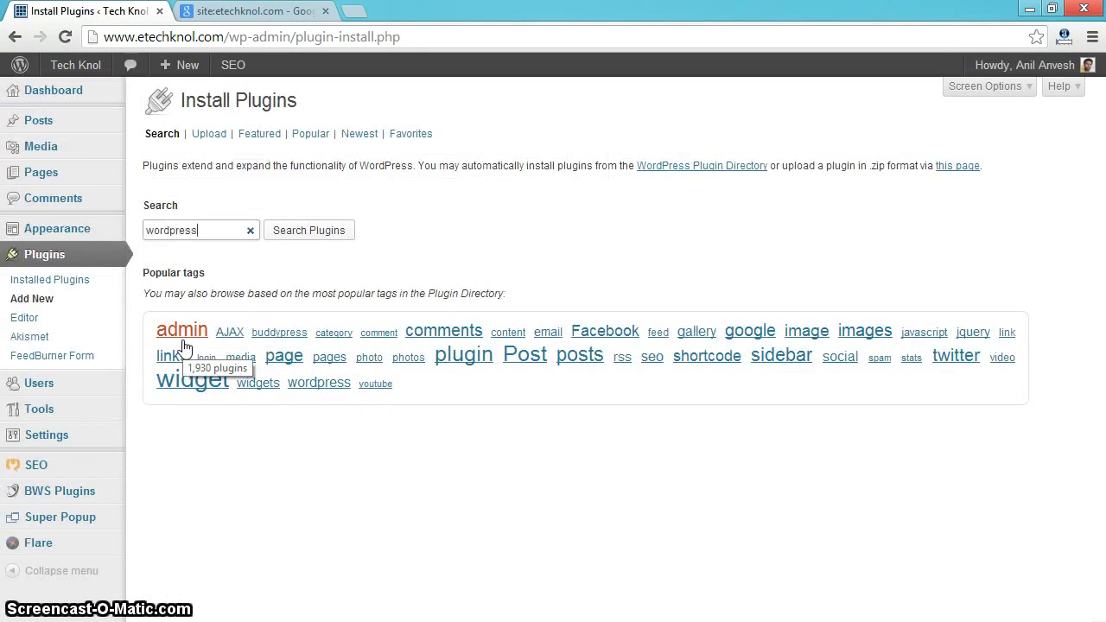
{"action": "key", "text": "Return"}
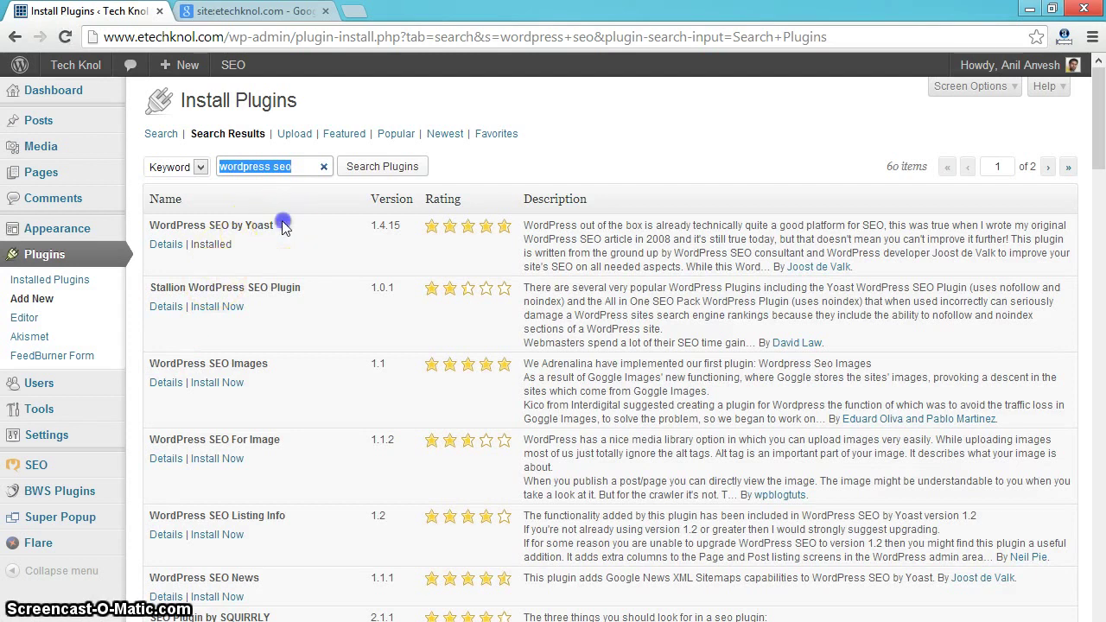
{"action": "left_click_drag", "start_coordinate": [283, 223], "coordinate": [149, 223]}
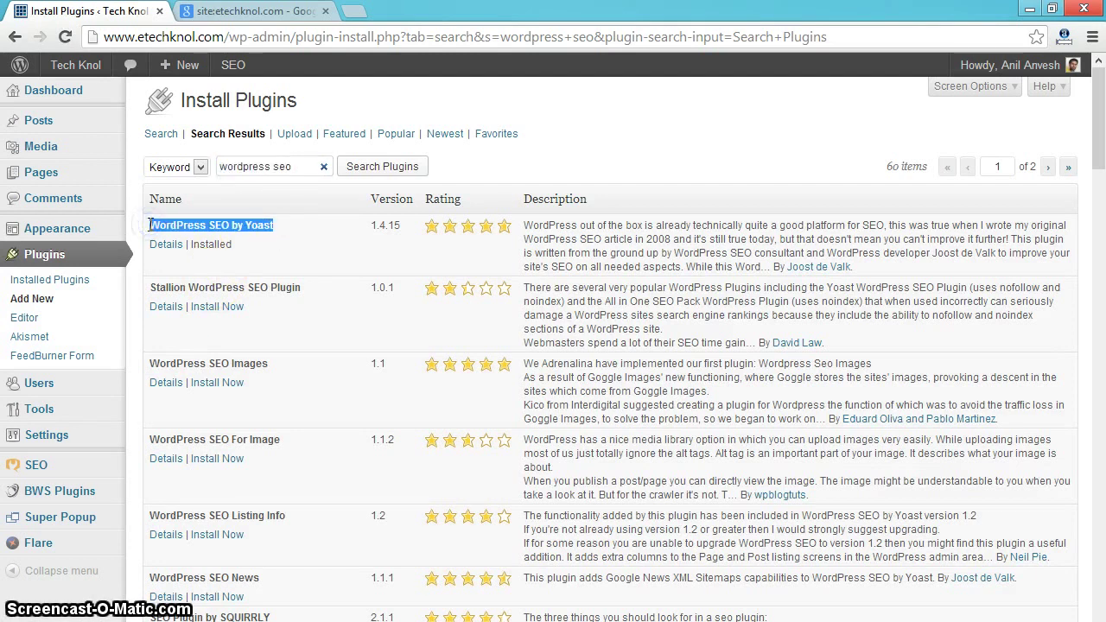
{"action": "left_click", "coordinate": [425, 259]}
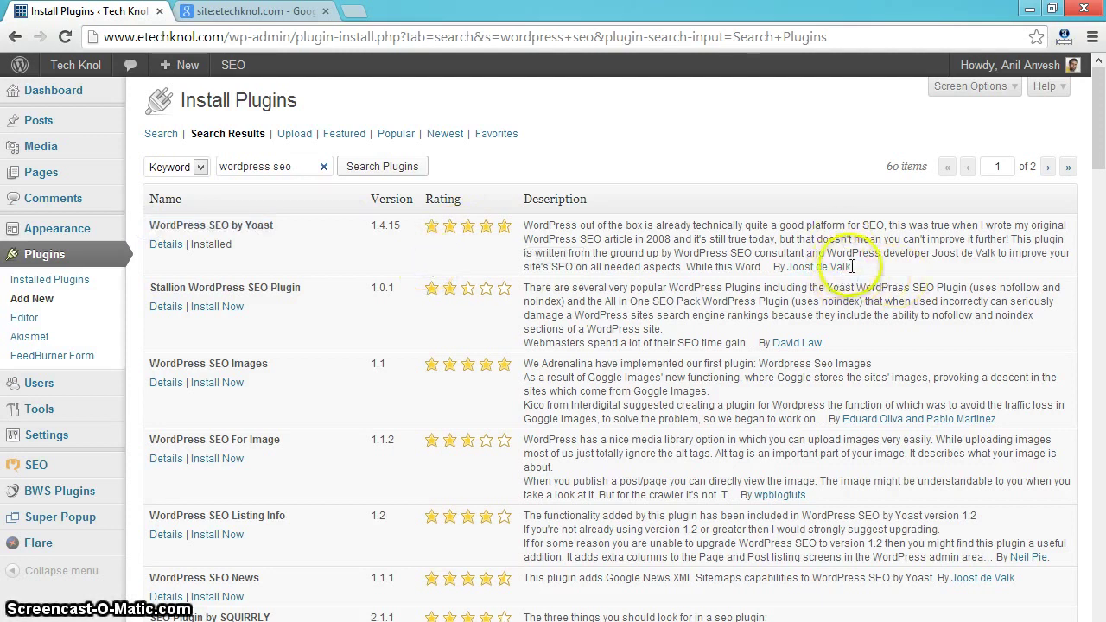
{"action": "left_click_drag", "start_coordinate": [852, 267], "coordinate": [788, 253]}
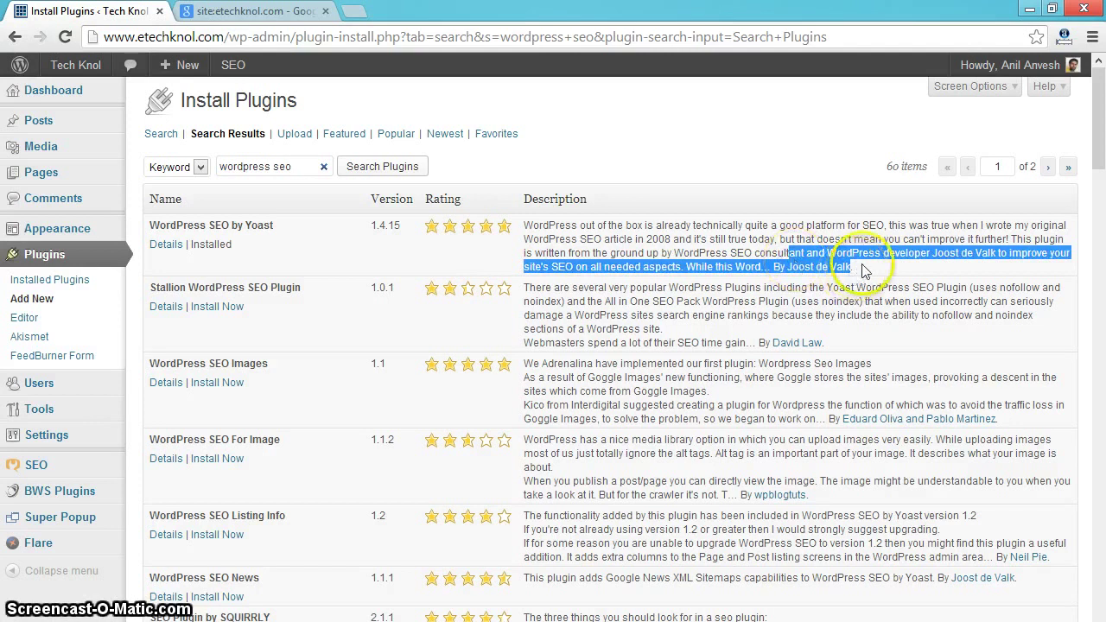
{"action": "left_click", "coordinate": [852, 275]}
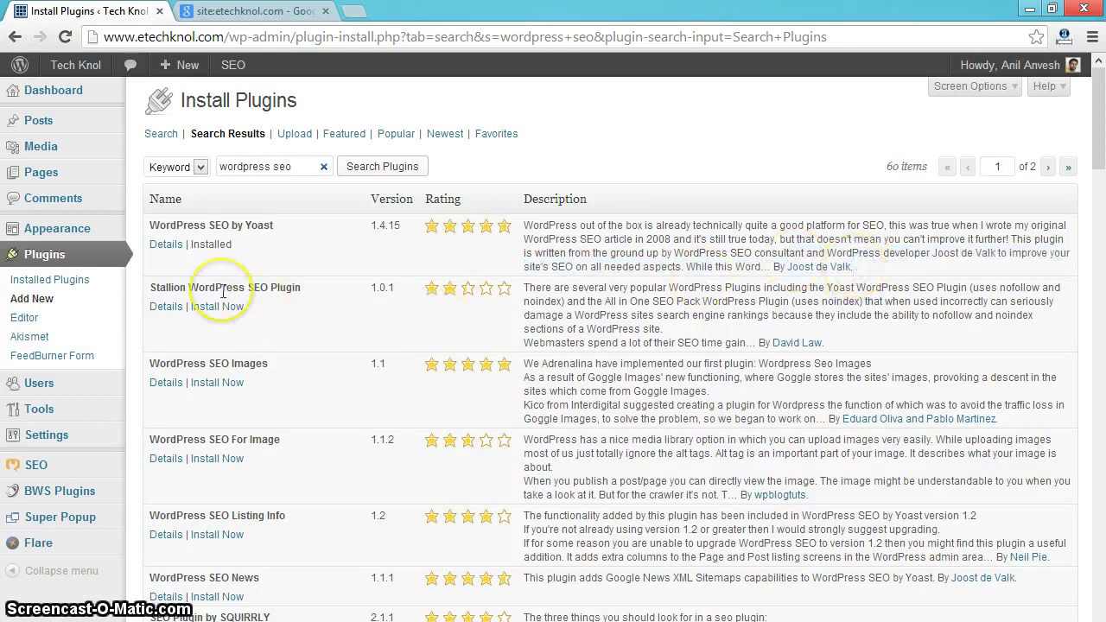
- Go to the site's post categories and open the Blogging category for full editing
{"action": "left_click", "coordinate": [82, 92]}
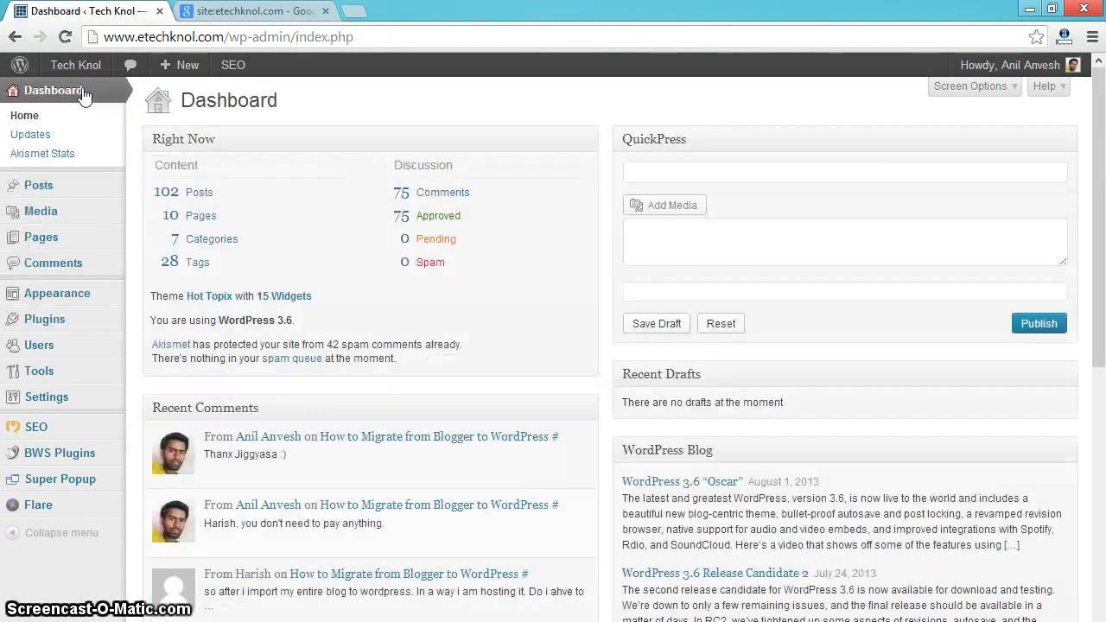
{"action": "left_click", "coordinate": [226, 243]}
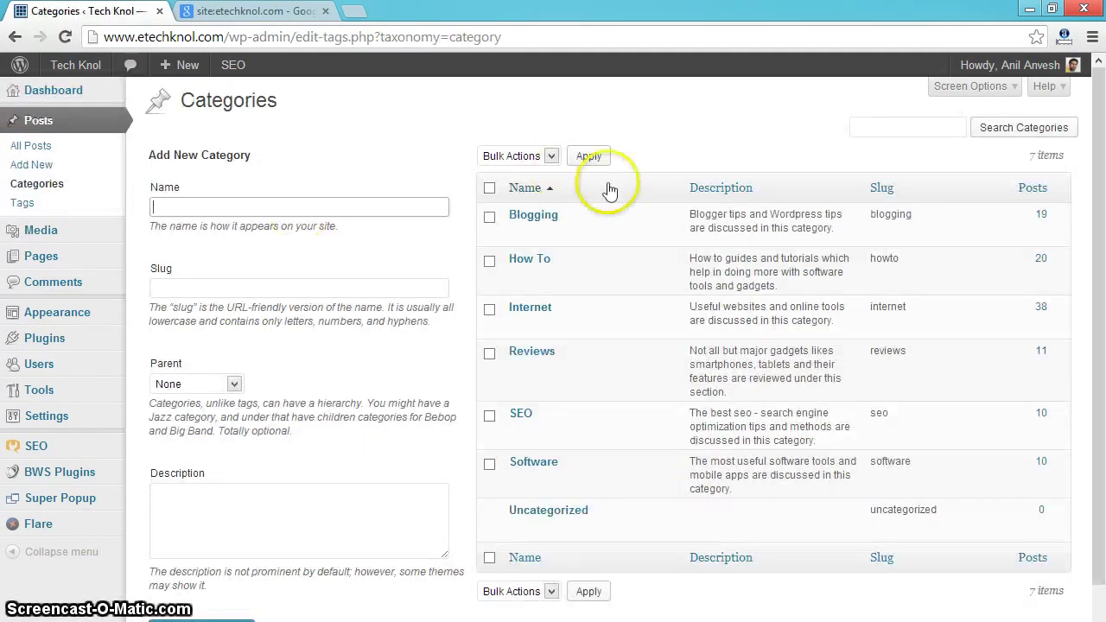
{"action": "mouse_move", "coordinate": [535, 244]}
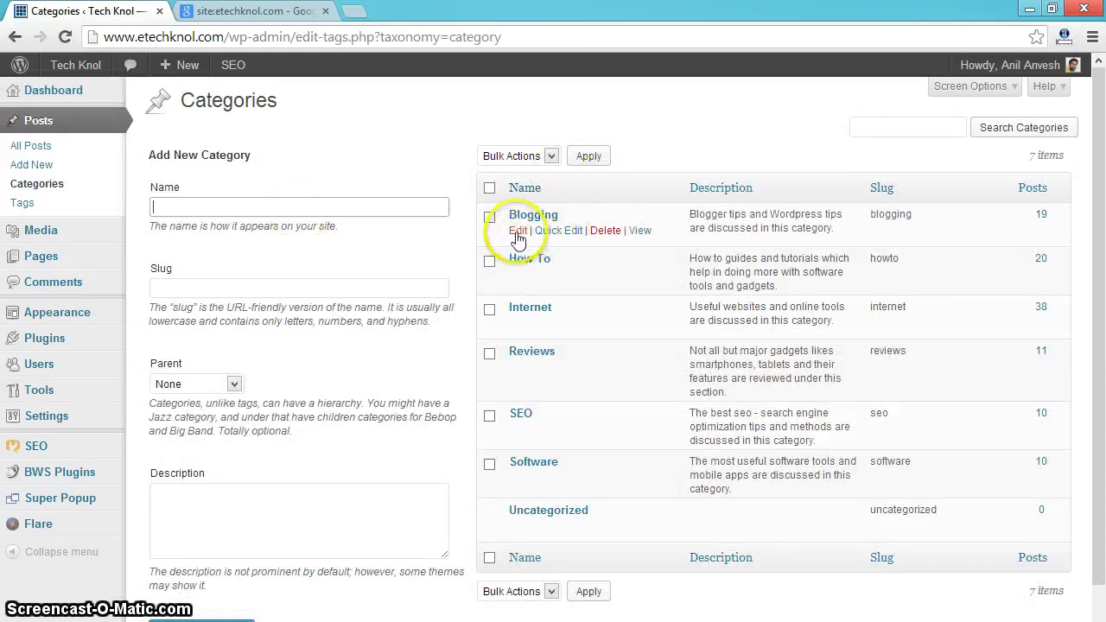
{"action": "left_click", "coordinate": [517, 232]}
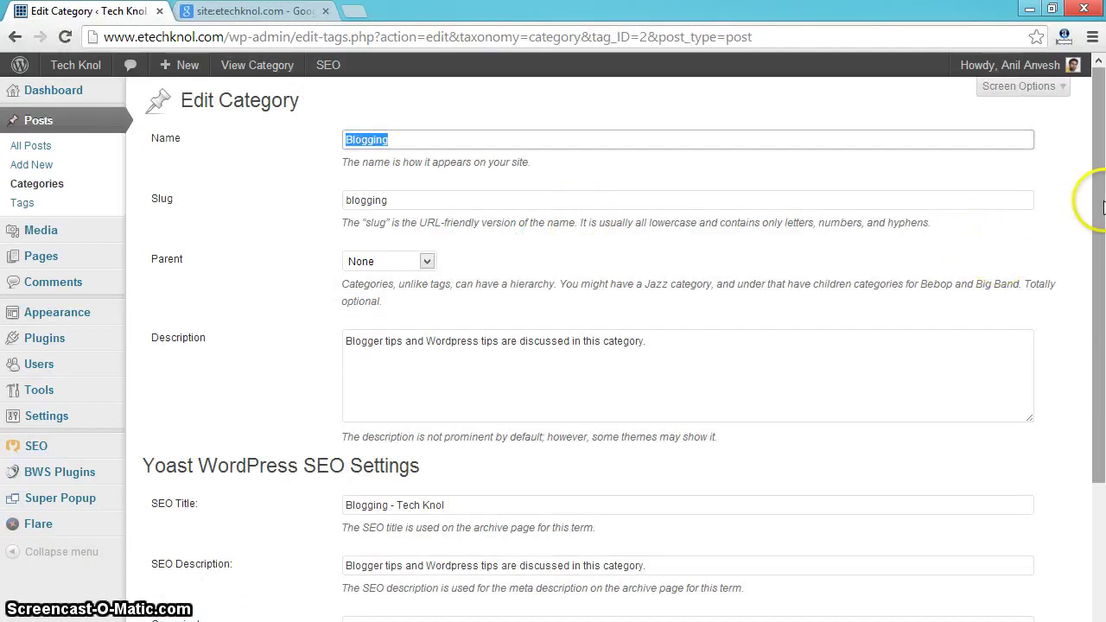
- Review the Blogging category's name, slug, description, SEO title and SEO description
{"action": "left_click", "coordinate": [641, 139]}
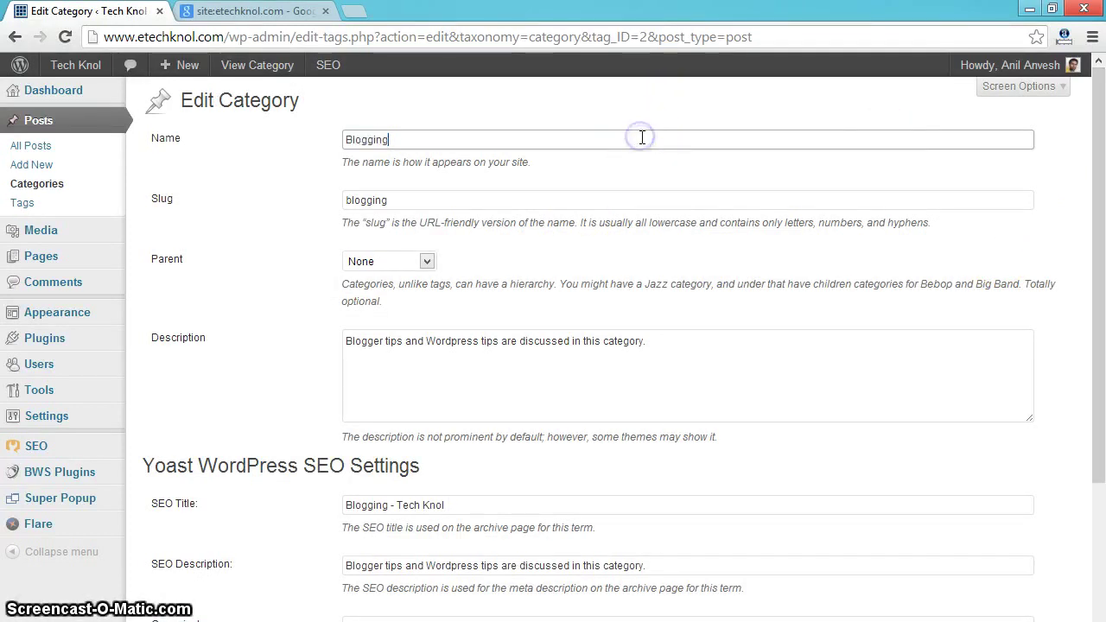
{"action": "left_click", "coordinate": [578, 198]}
{"action": "left_click", "coordinate": [712, 345]}
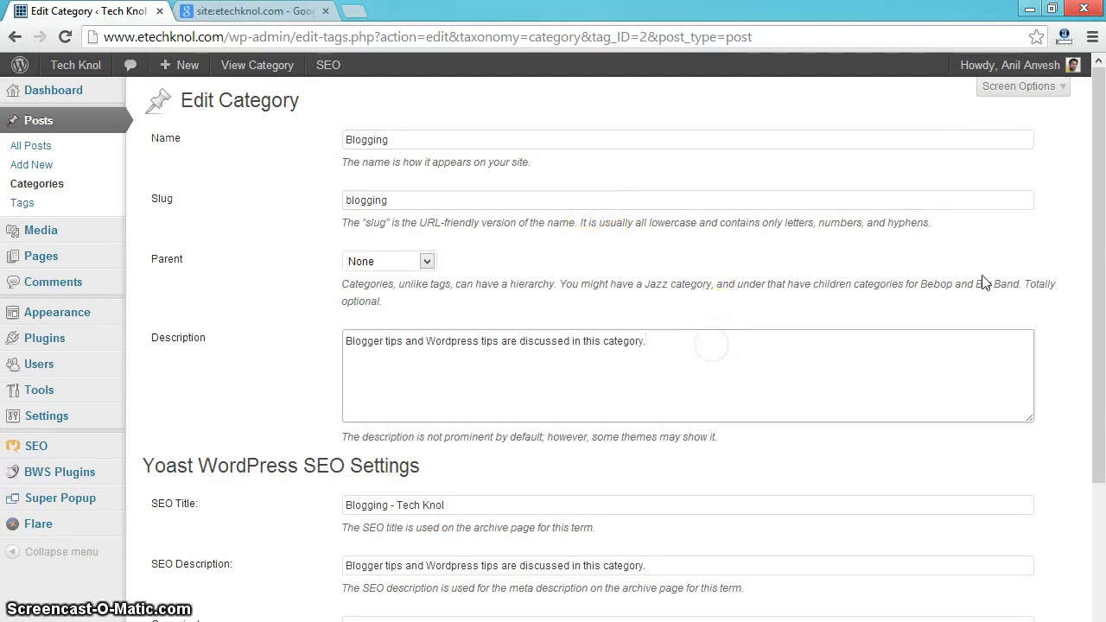
{"action": "left_click_drag", "start_coordinate": [1094, 247], "coordinate": [1104, 371]}
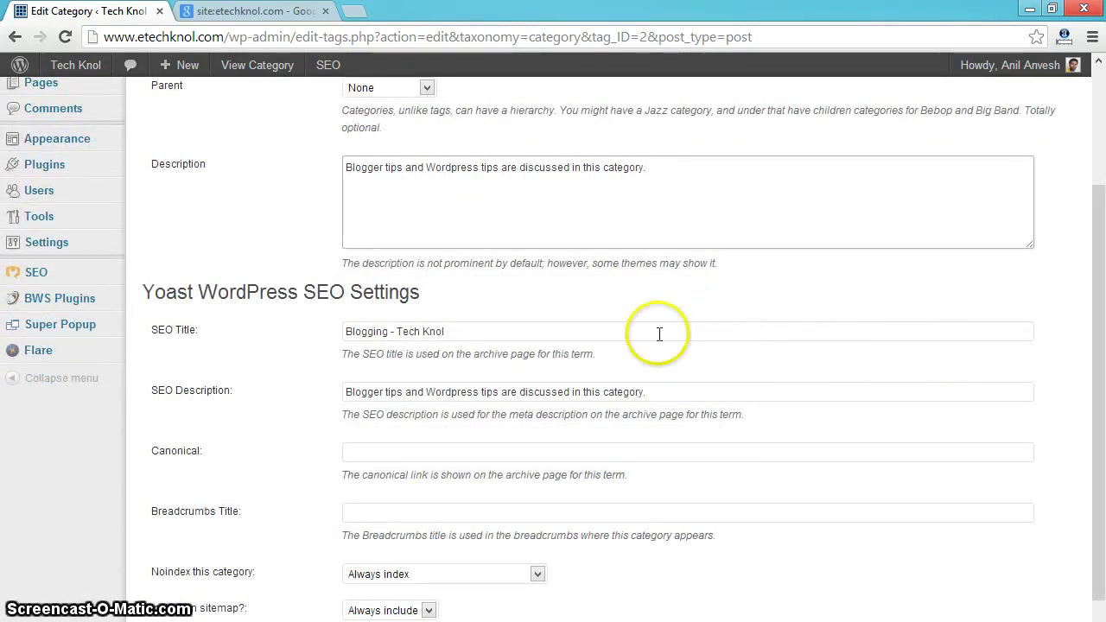
{"action": "left_click", "coordinate": [611, 335]}
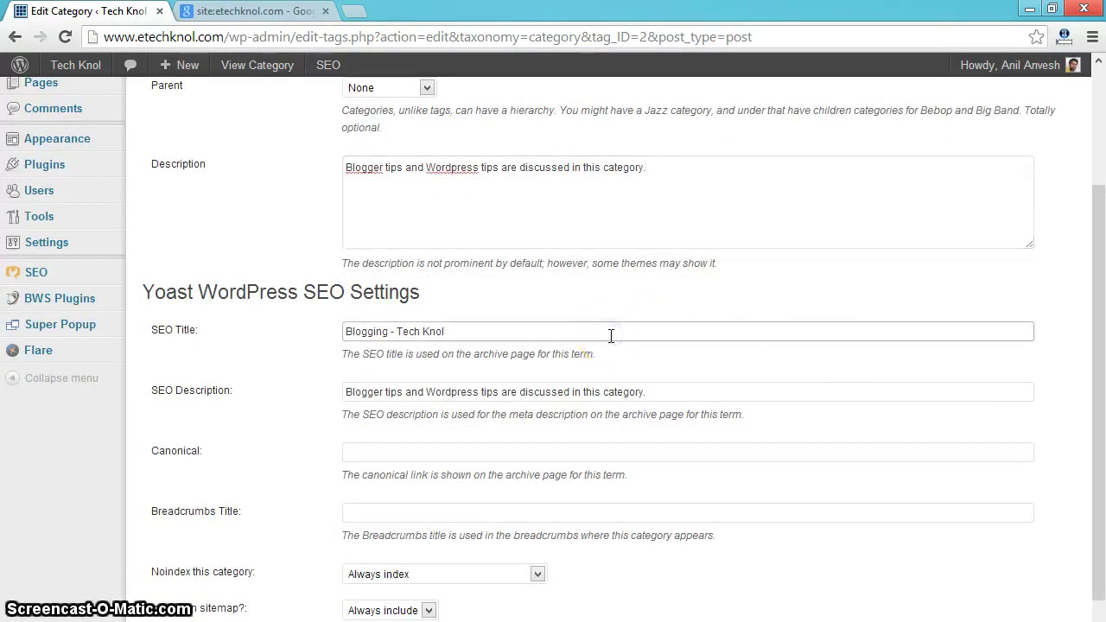
{"action": "left_click", "coordinate": [717, 386]}
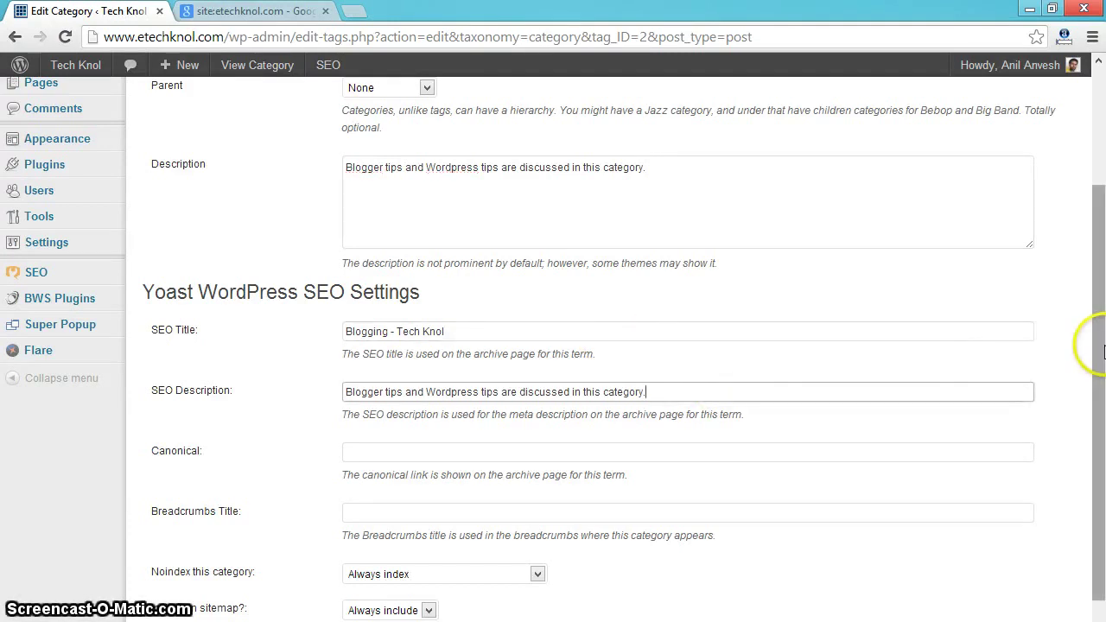
{"action": "scroll", "coordinate": [1102, 350], "scroll_direction": "down", "scroll_amount": 2}
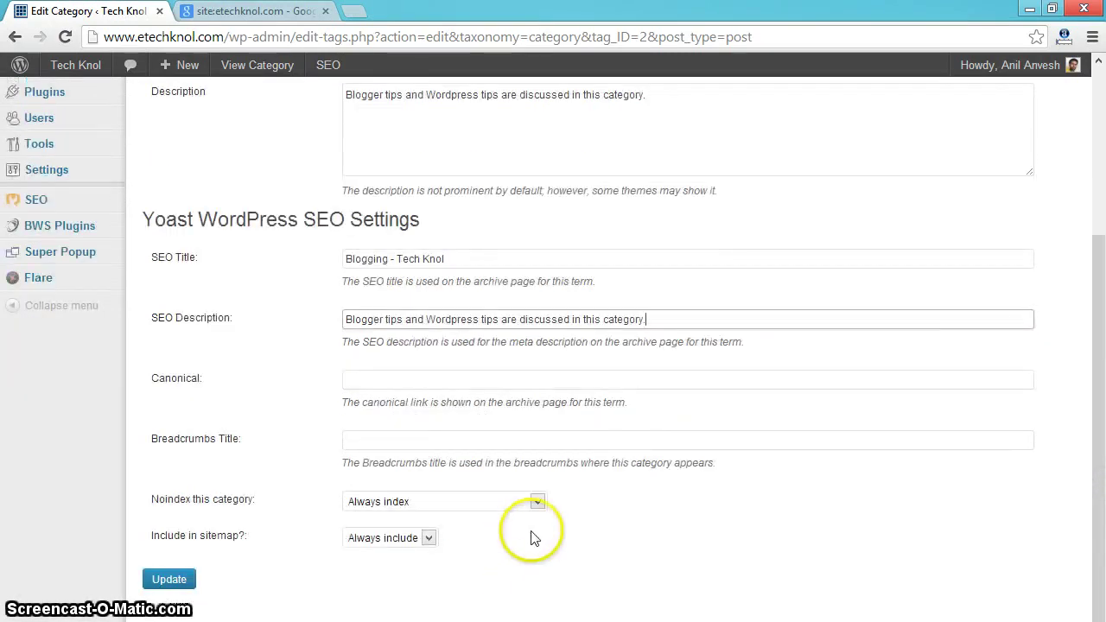
- Choose Always index and Always include in sitemap for the Blogging category, and update it
{"action": "left_click", "coordinate": [527, 503]}
{"action": "left_click", "coordinate": [523, 508]}
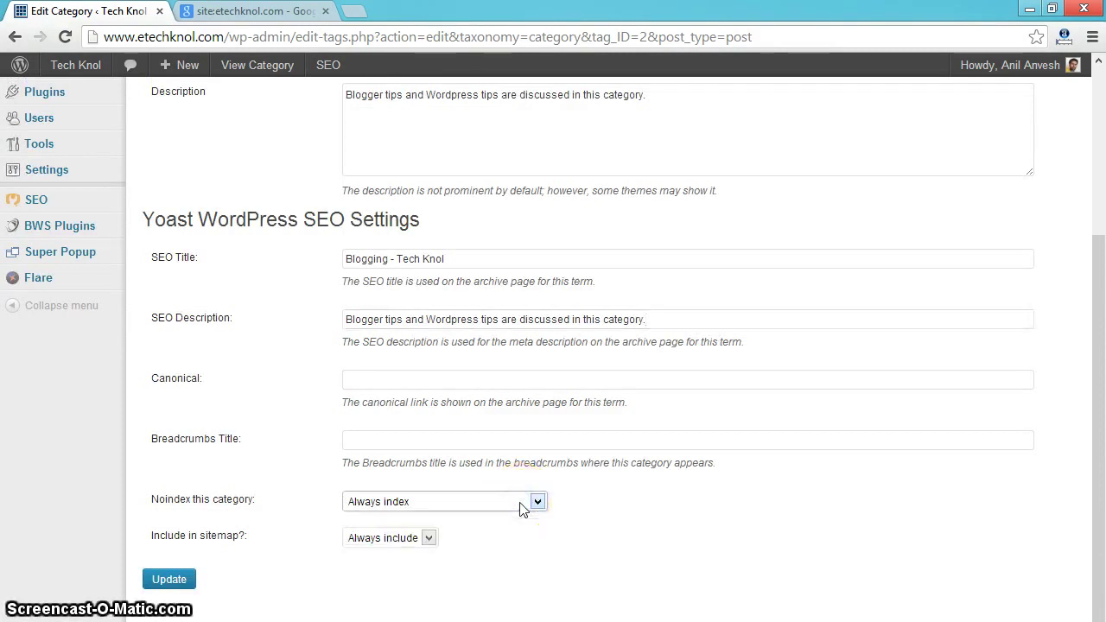
{"action": "left_click", "coordinate": [431, 540]}
{"action": "left_click", "coordinate": [431, 540]}
{"action": "left_click", "coordinate": [177, 577]}
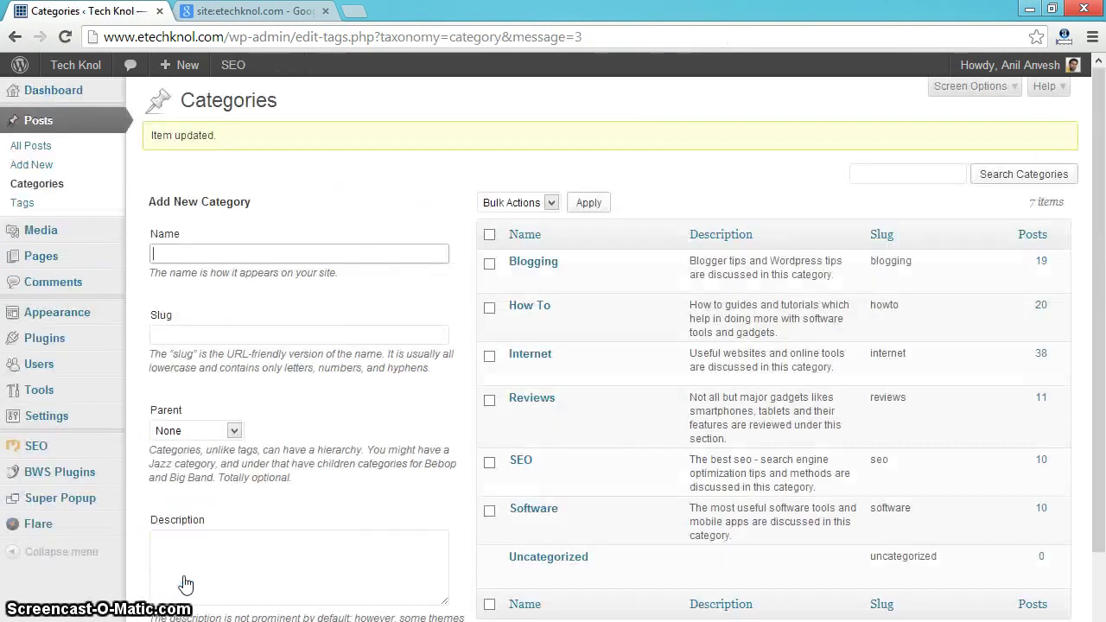
- Go to the site's post tags and open the adsense tag for full editing
{"action": "mouse_move", "coordinate": [586, 337]}
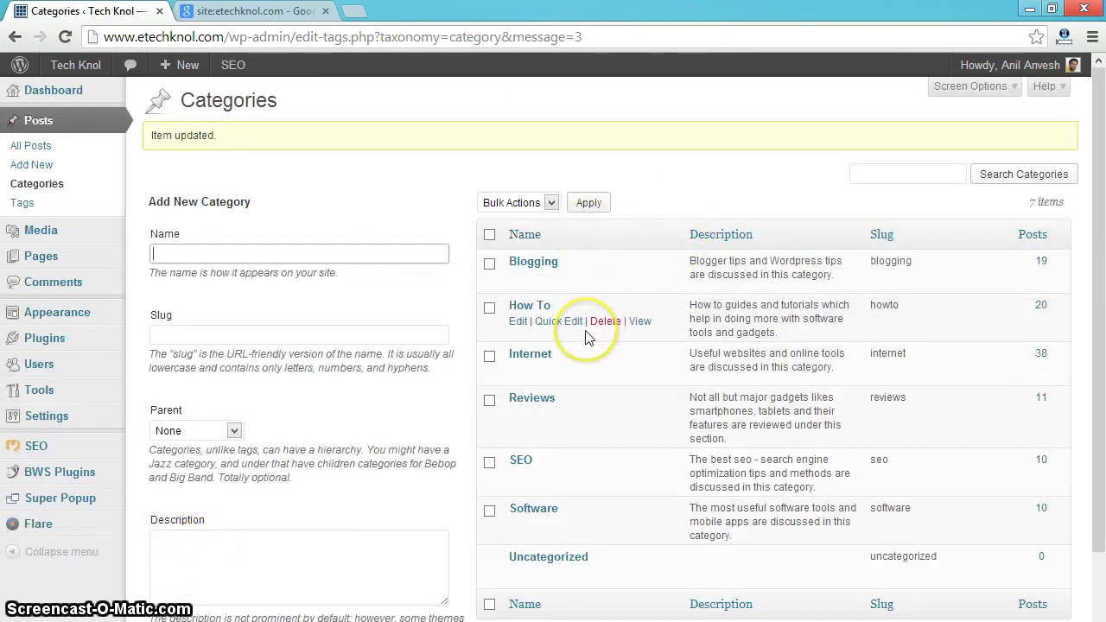
{"action": "mouse_move", "coordinate": [603, 436]}
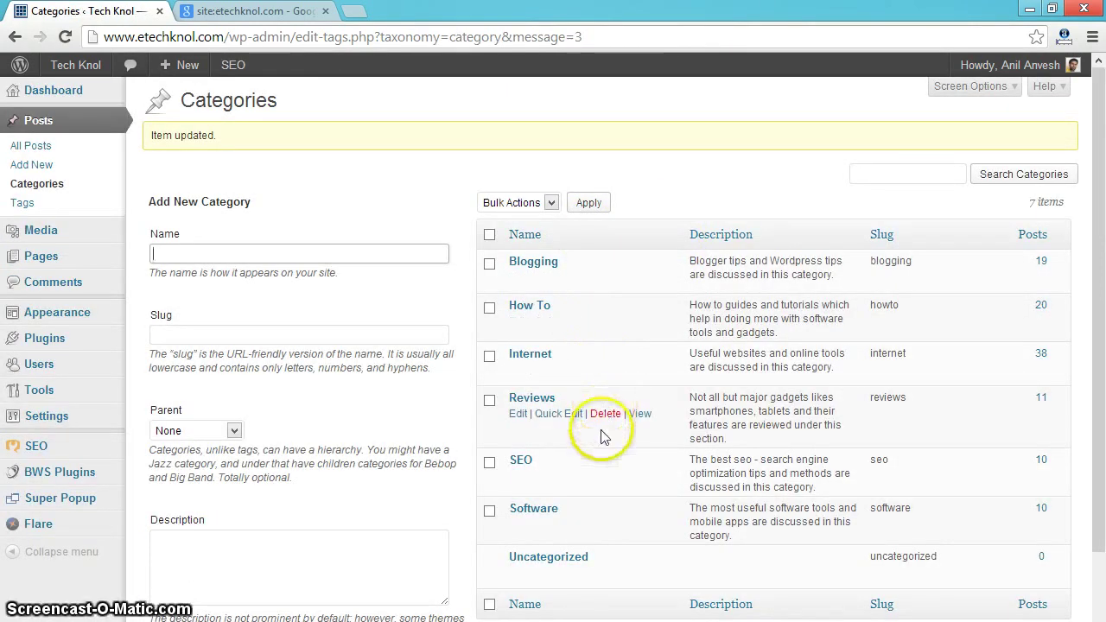
{"action": "left_click", "coordinate": [62, 94]}
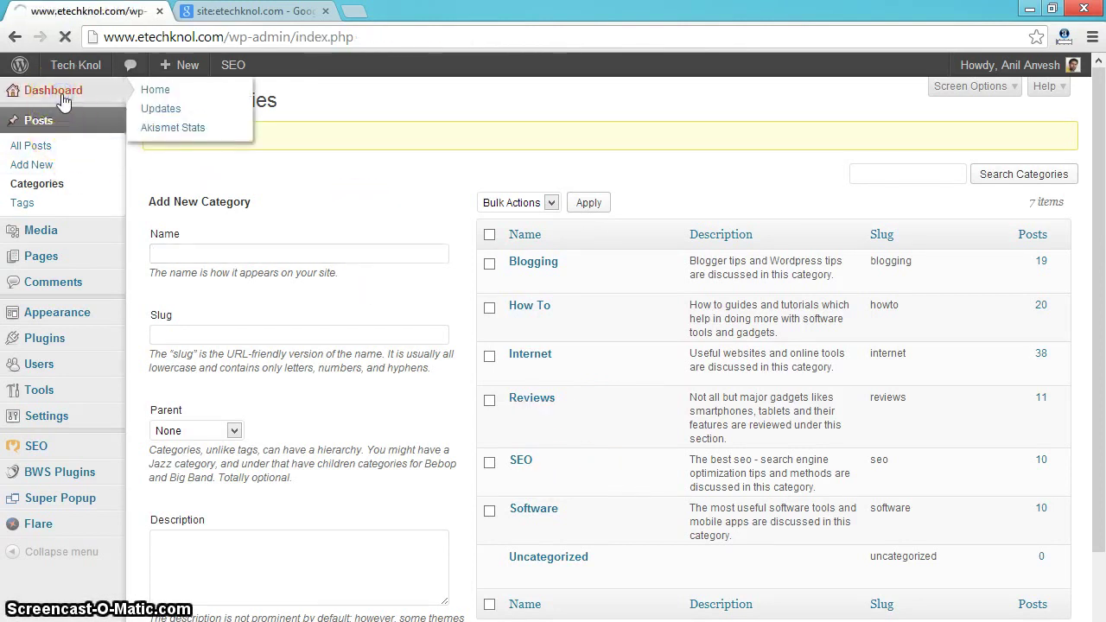
{"action": "left_click", "coordinate": [194, 265]}
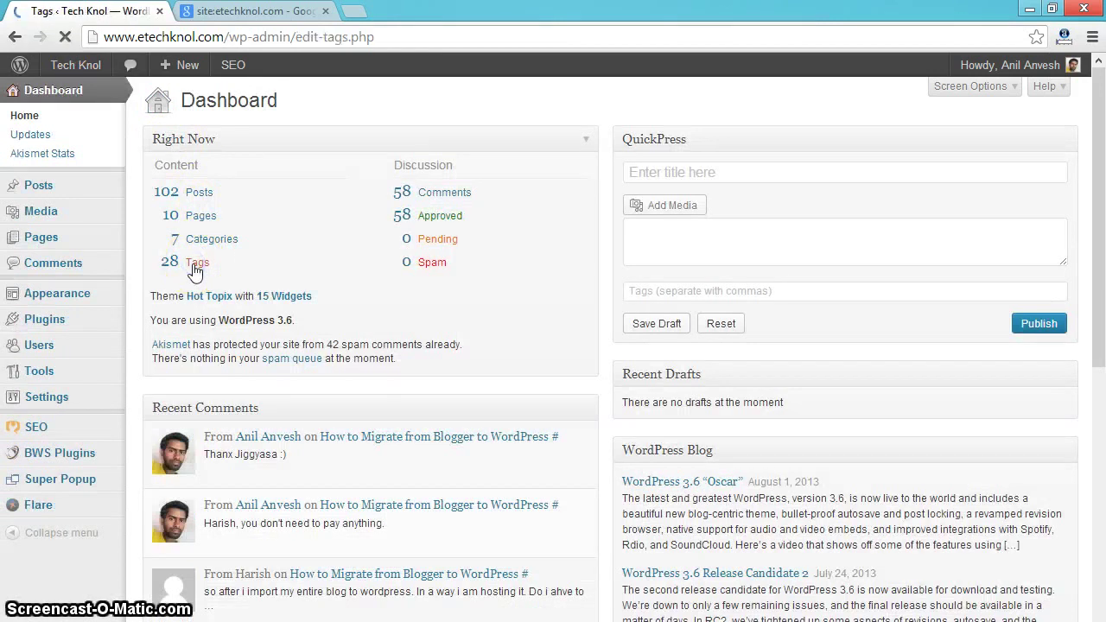
{"action": "left_click", "coordinate": [519, 230]}
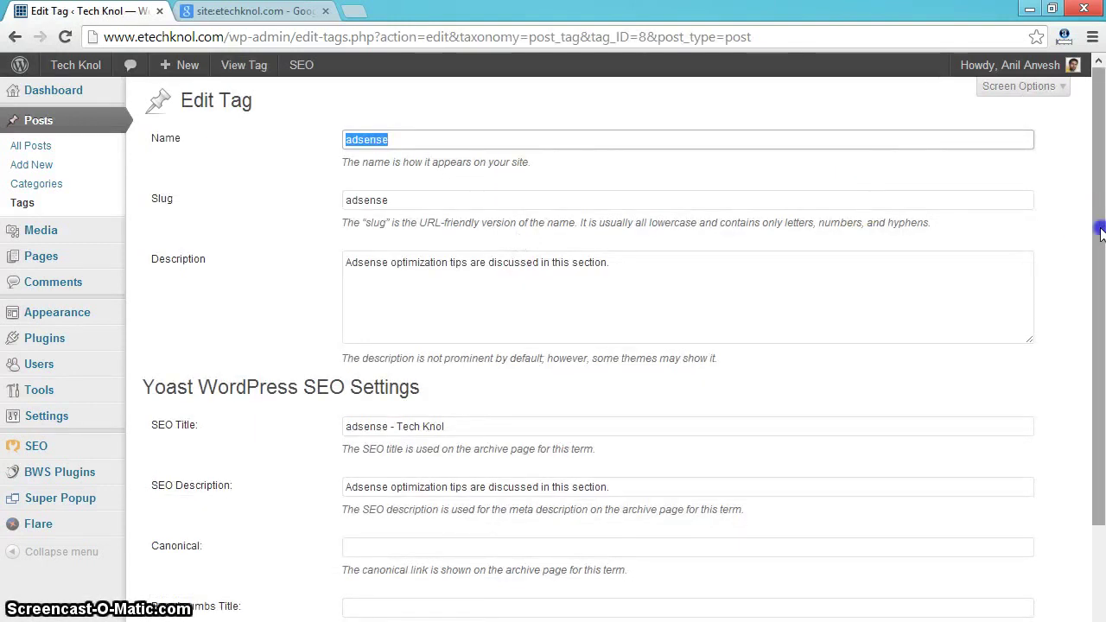
- Review the adsense tag's SEO title and SEO description in its Yoast WordPress SEO settings
{"action": "scroll", "coordinate": [1102, 294], "scroll_direction": "down", "scroll_amount": 1}
{"action": "scroll", "coordinate": [1101, 294], "scroll_direction": "down", "scroll_amount": 3}
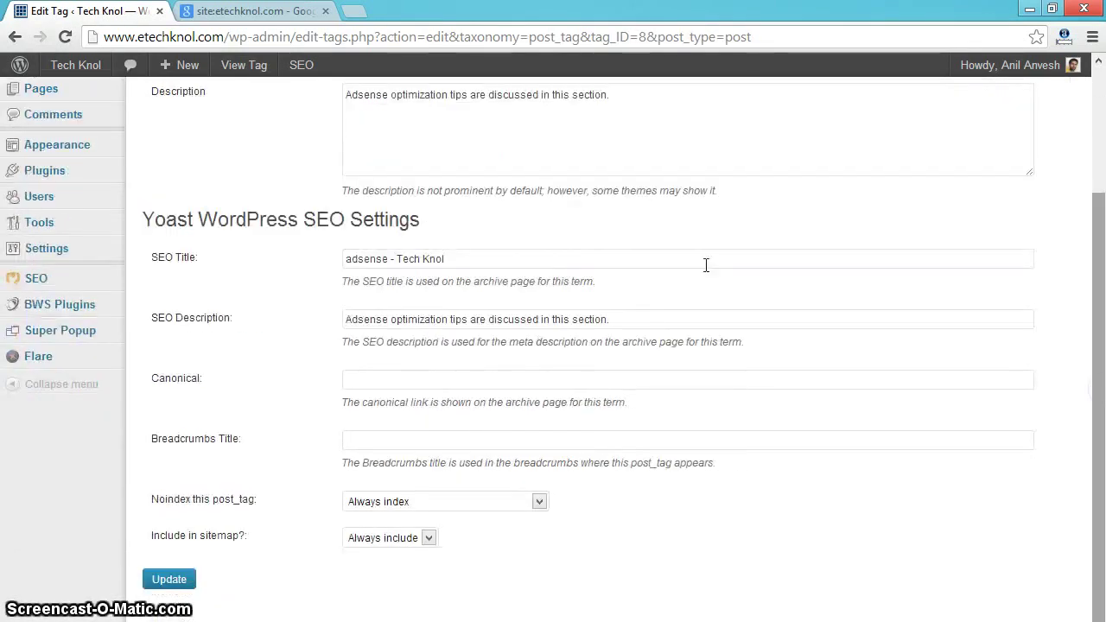
{"action": "left_click", "coordinate": [594, 263]}
{"action": "left_click", "coordinate": [631, 316]}
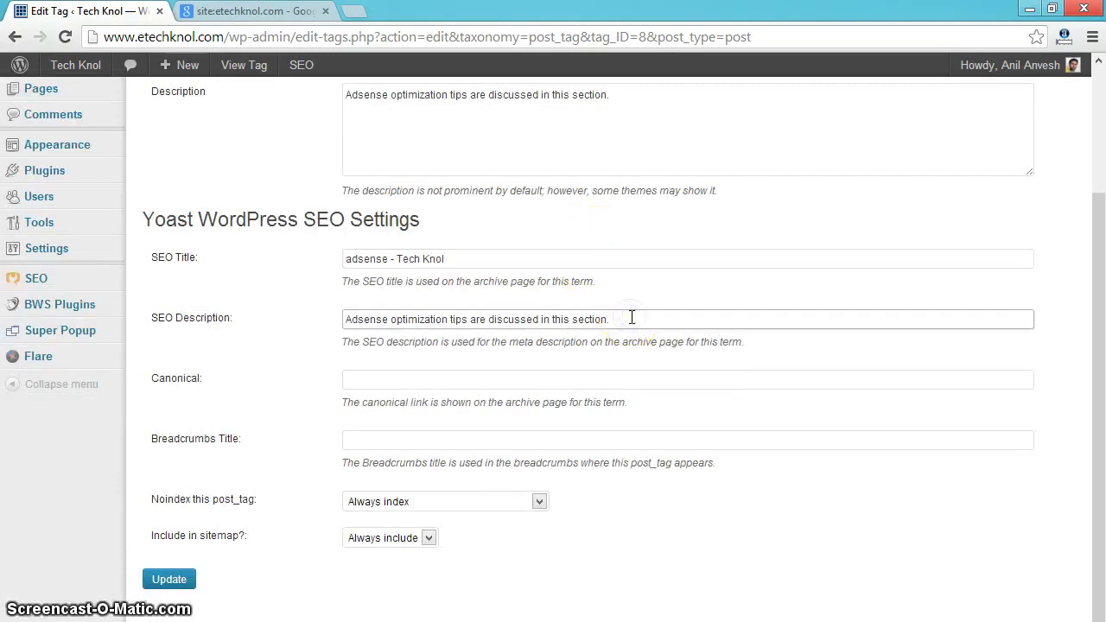
- Choose Always index and Always include in sitemap for the adsense tag, and update it
{"action": "left_click", "coordinate": [505, 507]}
{"action": "left_click", "coordinate": [502, 501]}
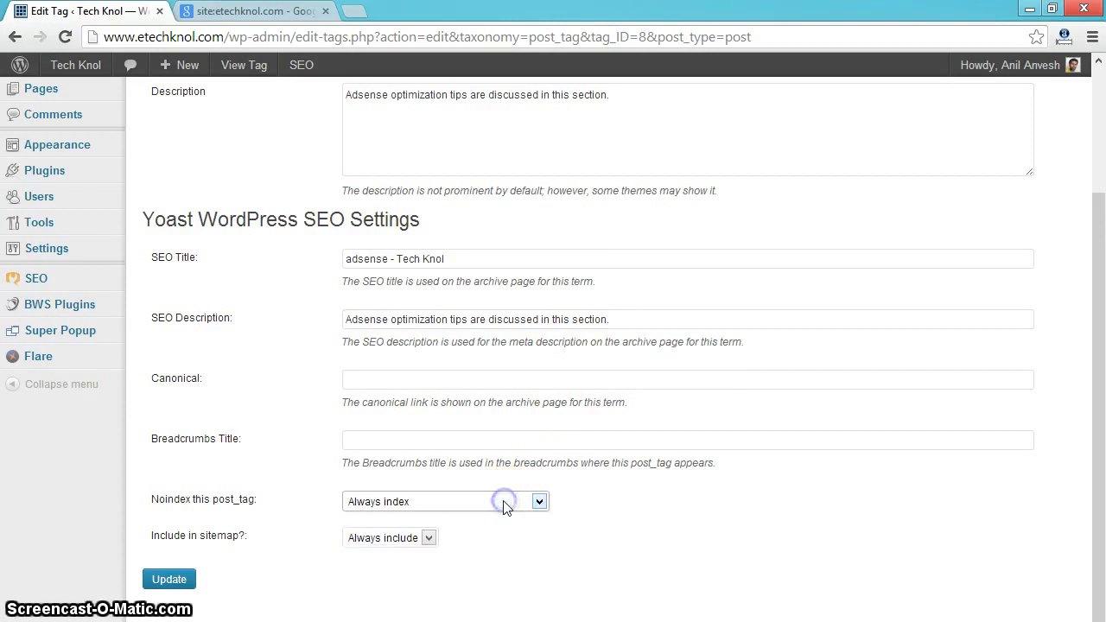
{"action": "left_click", "coordinate": [422, 541]}
{"action": "left_click", "coordinate": [420, 552]}
{"action": "left_click", "coordinate": [173, 581]}
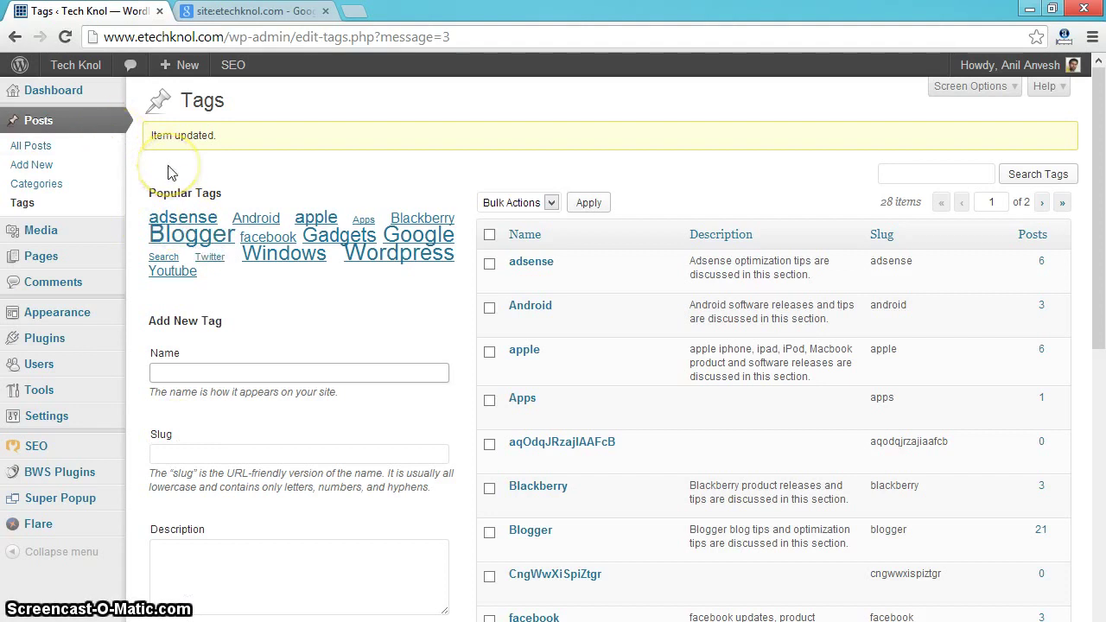
- Open the Yoast SEO general settings and examine the tracking, security and webmaster tools verification options
{"action": "mouse_move", "coordinate": [75, 448]}
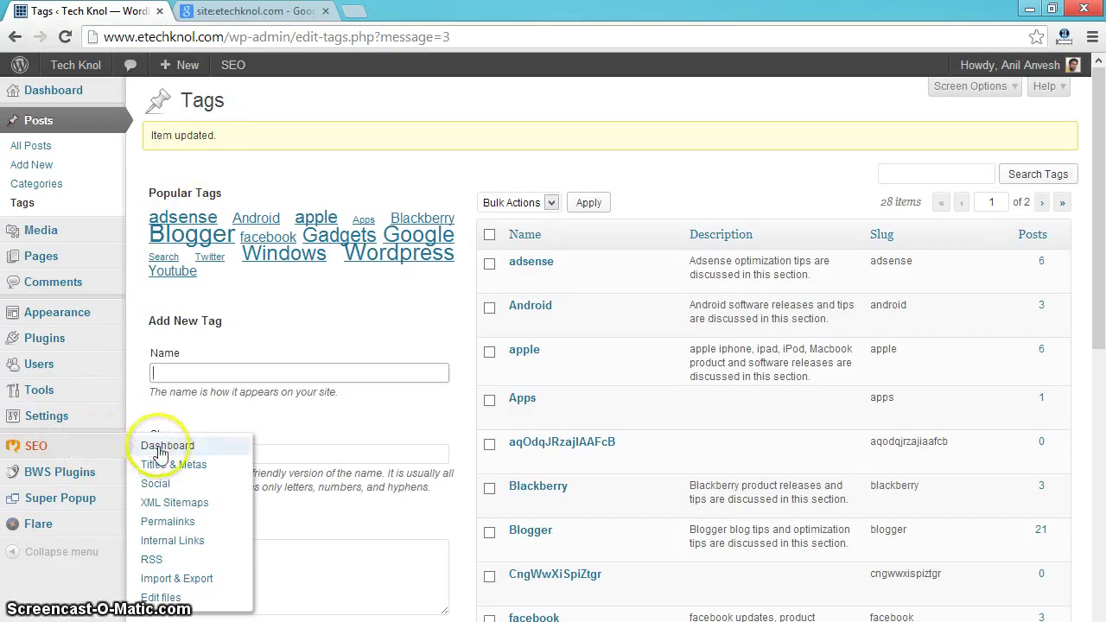
{"action": "left_click", "coordinate": [160, 450]}
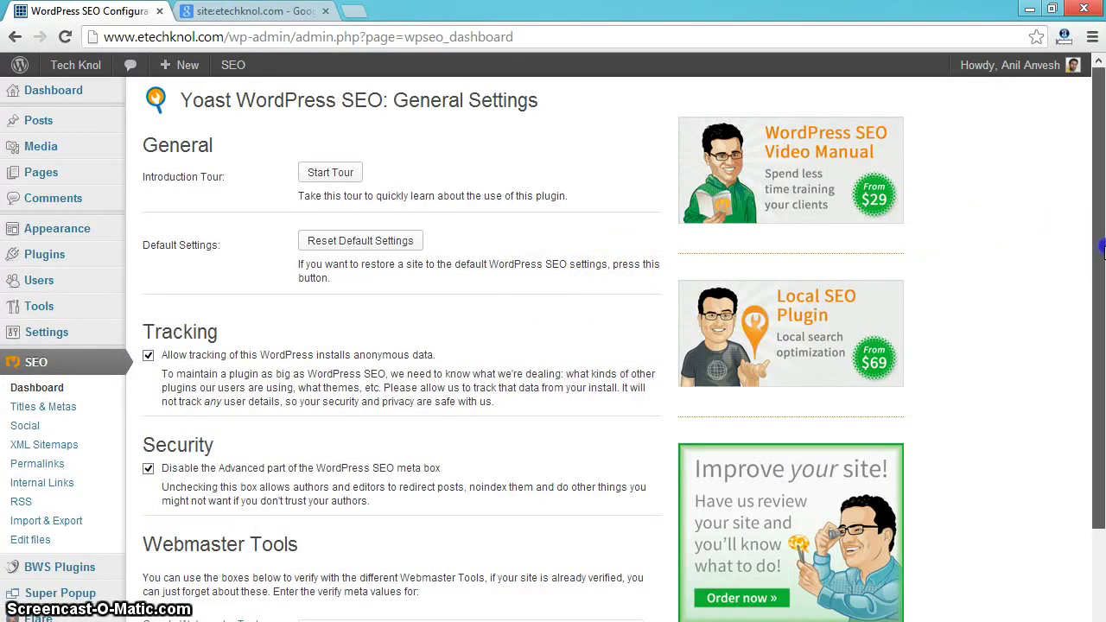
{"action": "left_click_drag", "start_coordinate": [1099, 254], "coordinate": [1102, 352]}
{"action": "left_click", "coordinate": [443, 480]}
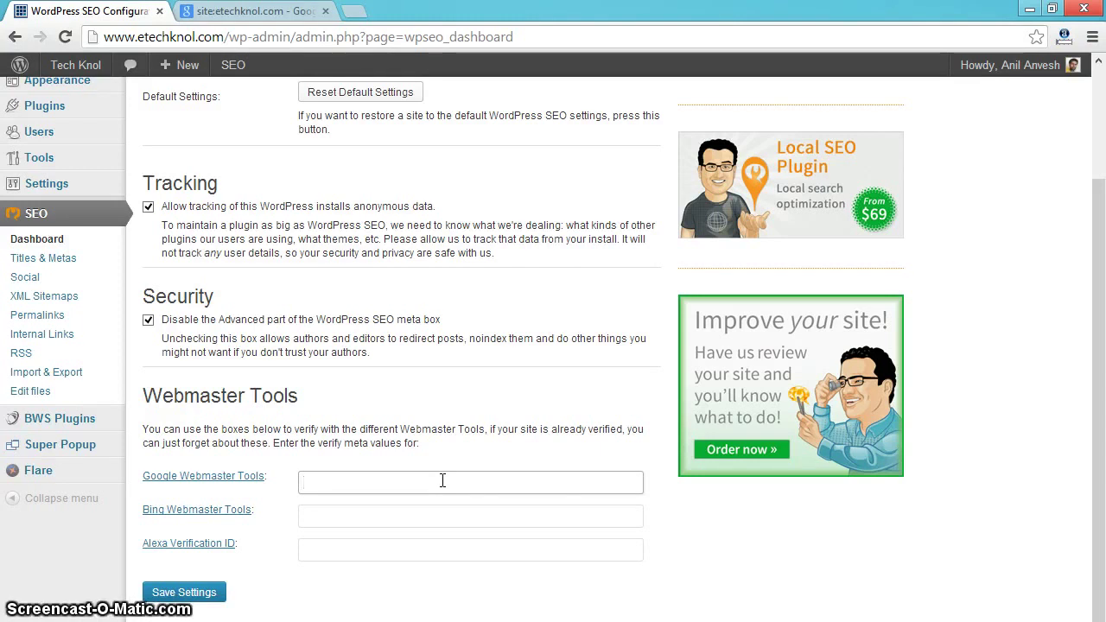
{"action": "left_click", "coordinate": [1100, 153]}
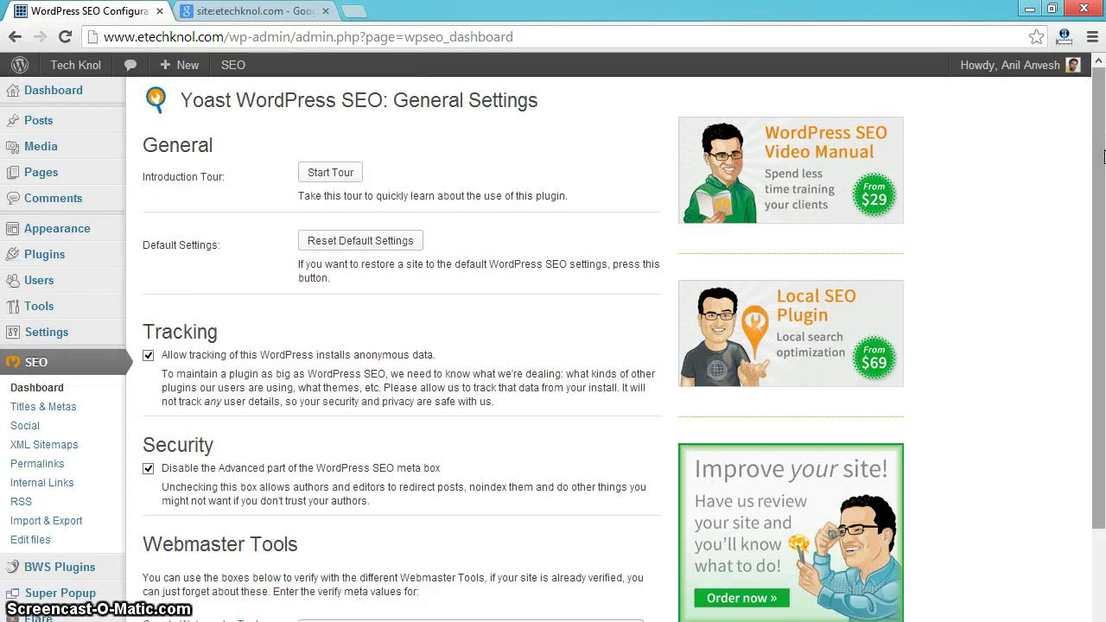
{"action": "left_click", "coordinate": [1103, 153]}
{"action": "left_click_drag", "start_coordinate": [1102, 169], "coordinate": [1103, 171]}
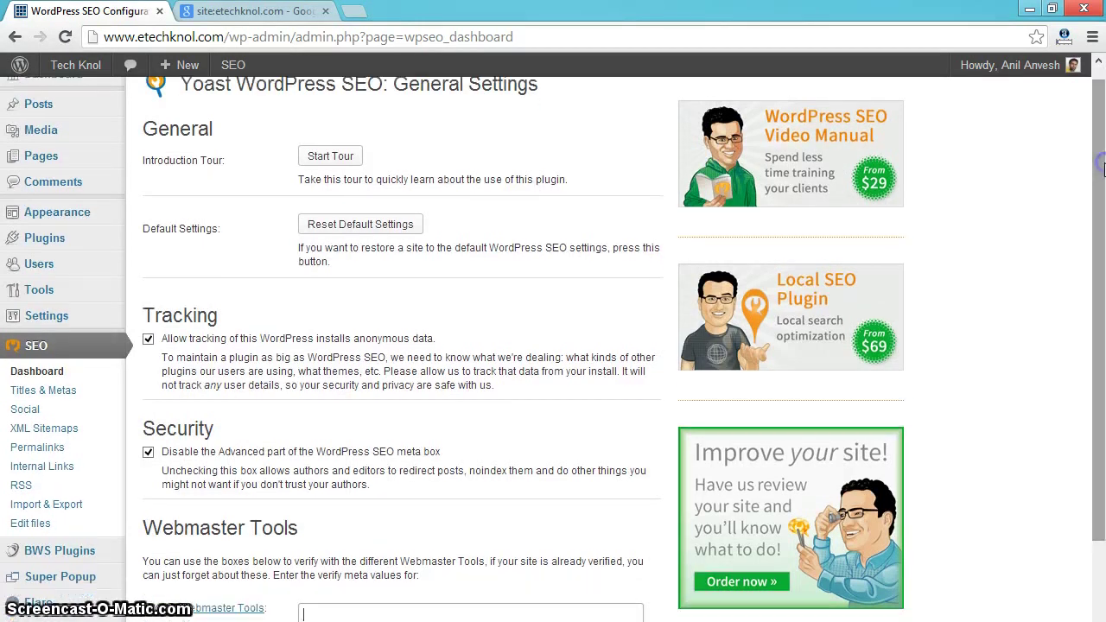
- Open the Yoast SEO Titles & Metas general settings and save them with only Force rewrite titles enabled
{"action": "left_click", "coordinate": [76, 395]}
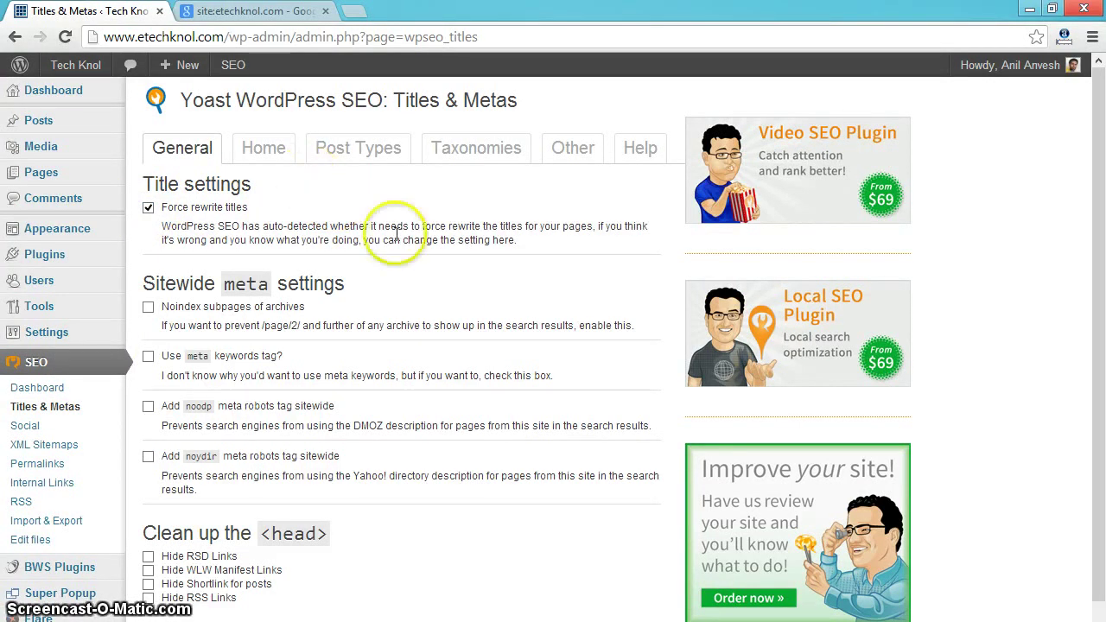
{"action": "left_click", "coordinate": [1103, 467]}
{"action": "left_click_drag", "start_coordinate": [1103, 467], "coordinate": [1103, 523]}
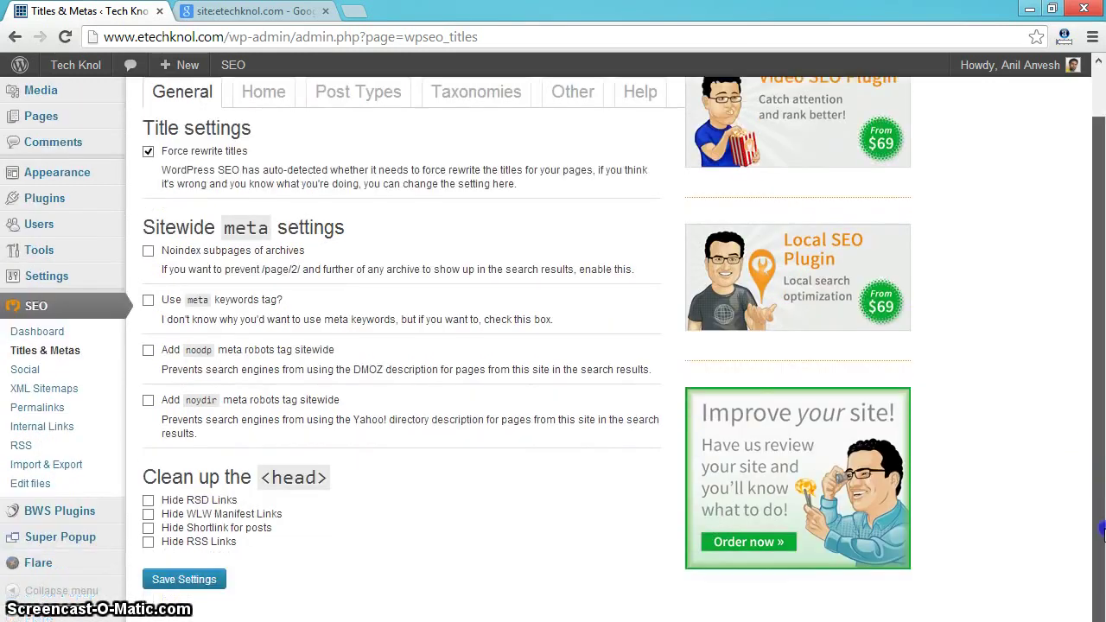
{"action": "left_click", "coordinate": [169, 585]}
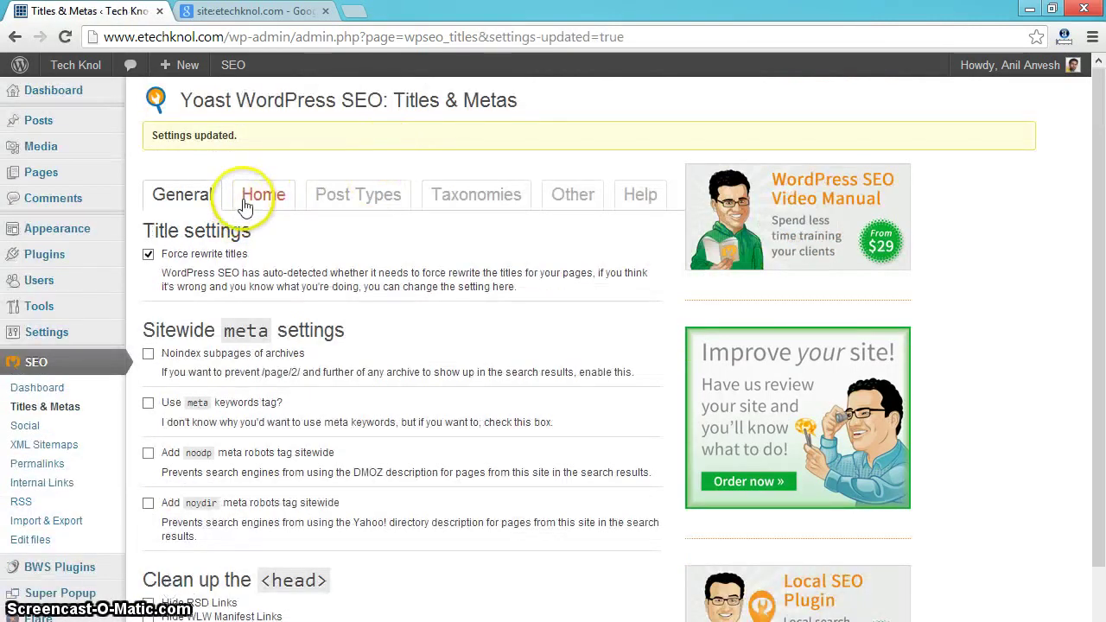
- Review the homepage title template and meta description template in Titles & Metas
{"action": "left_click", "coordinate": [247, 205]}
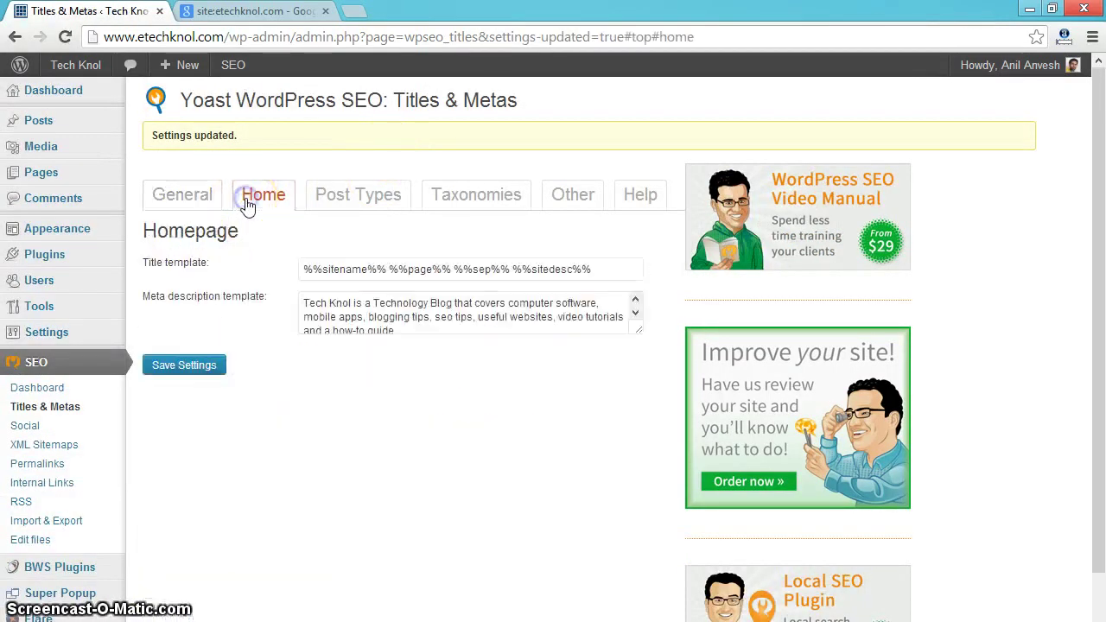
{"action": "left_click", "coordinate": [348, 272]}
{"action": "left_click", "coordinate": [360, 315]}
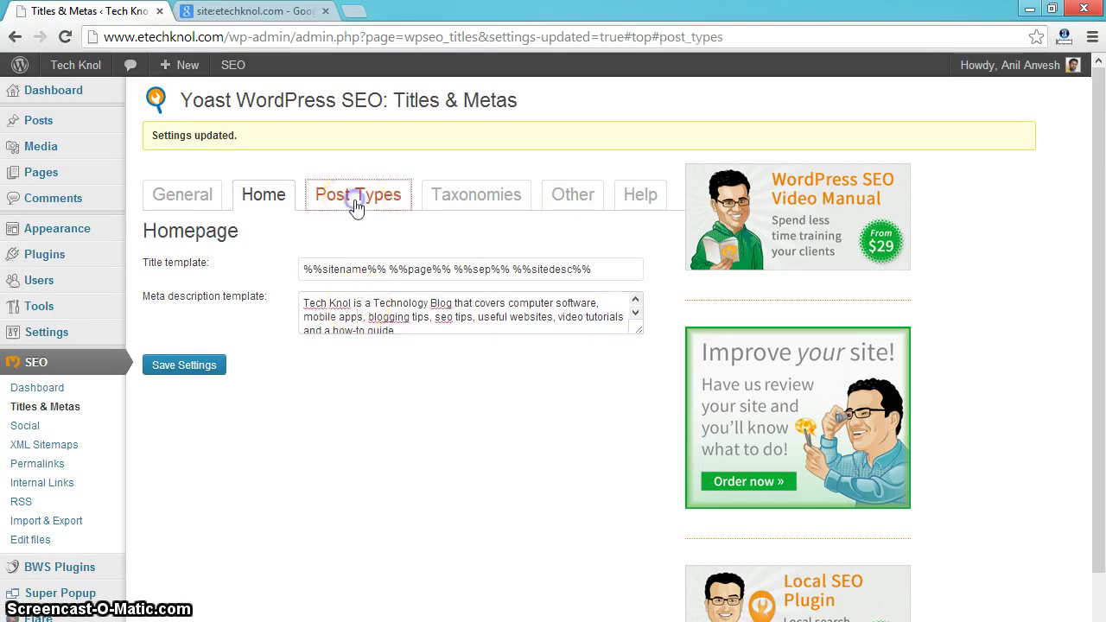
- Review the Titles & Metas templates for posts, pages and media, and save the post type settings
{"action": "left_click", "coordinate": [356, 207]}
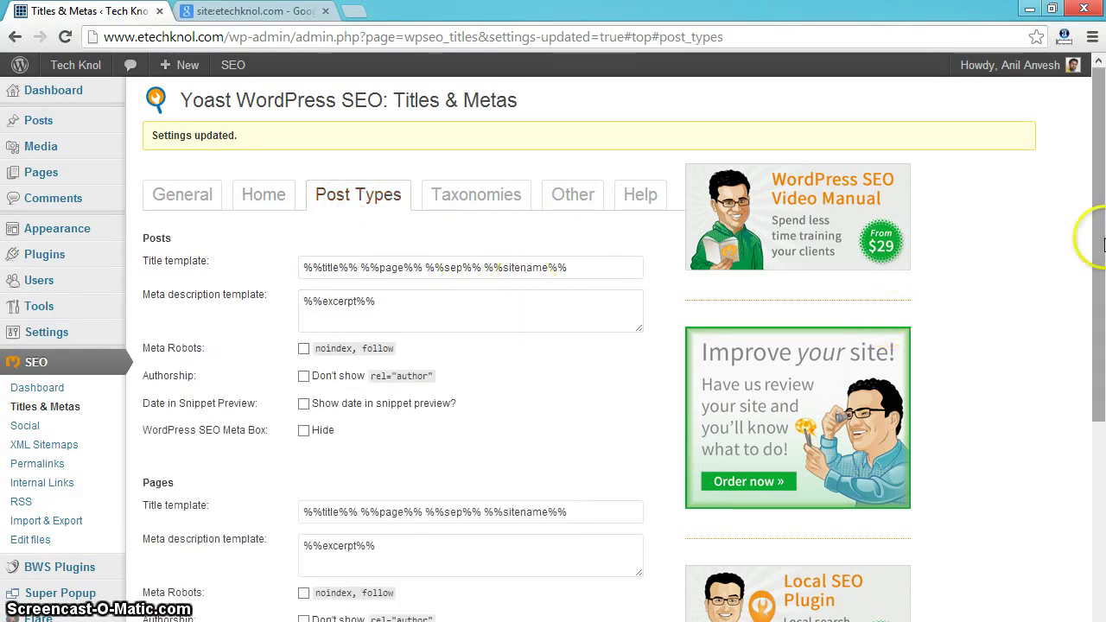
{"action": "mouse_move", "coordinate": [1102, 244]}
{"action": "left_mouse_down"}
{"action": "mouse_move", "coordinate": [1103, 346]}
{"action": "mouse_move", "coordinate": [1102, 239]}
{"action": "left_mouse_up"}
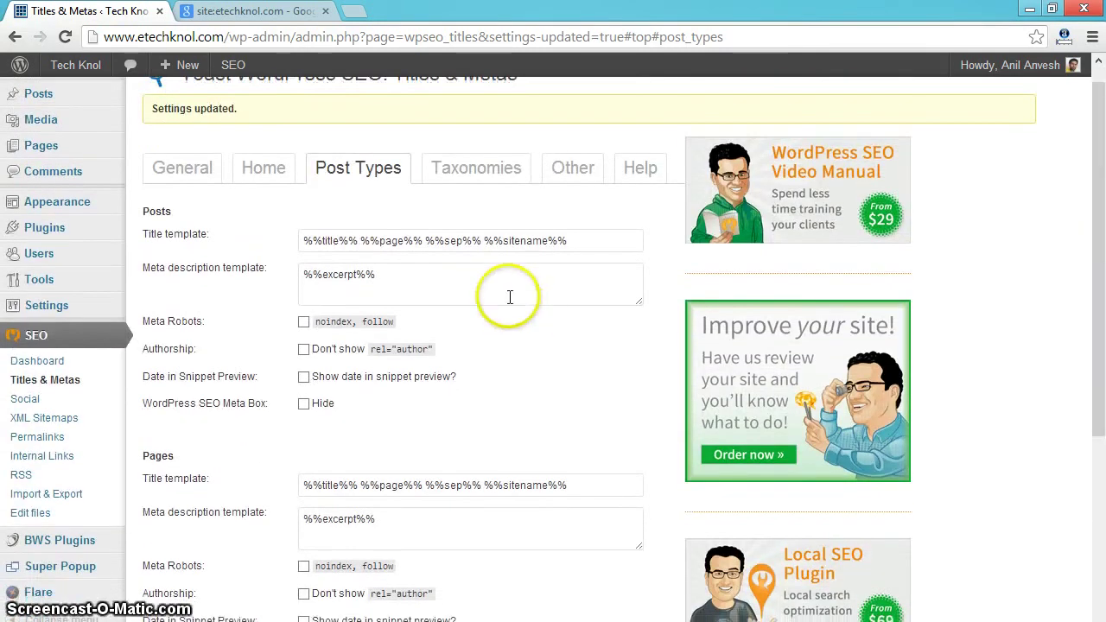
{"action": "left_click", "coordinate": [508, 275]}
{"action": "left_click_drag", "start_coordinate": [506, 275], "coordinate": [314, 277]}
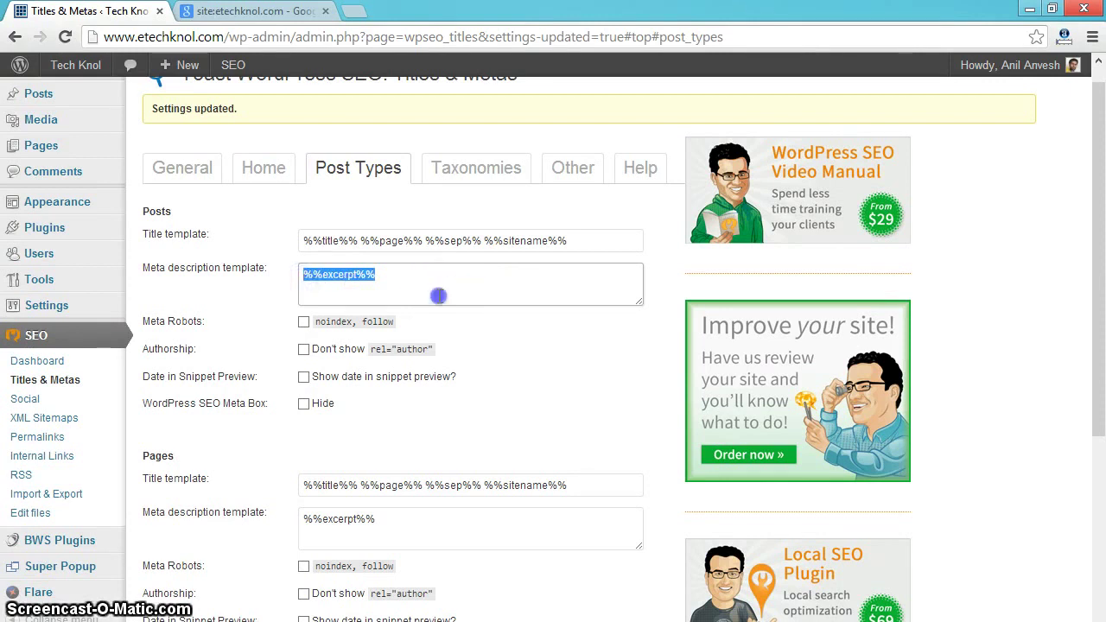
{"action": "left_click", "coordinate": [438, 296]}
{"action": "left_click_drag", "start_coordinate": [380, 521], "coordinate": [304, 520]}
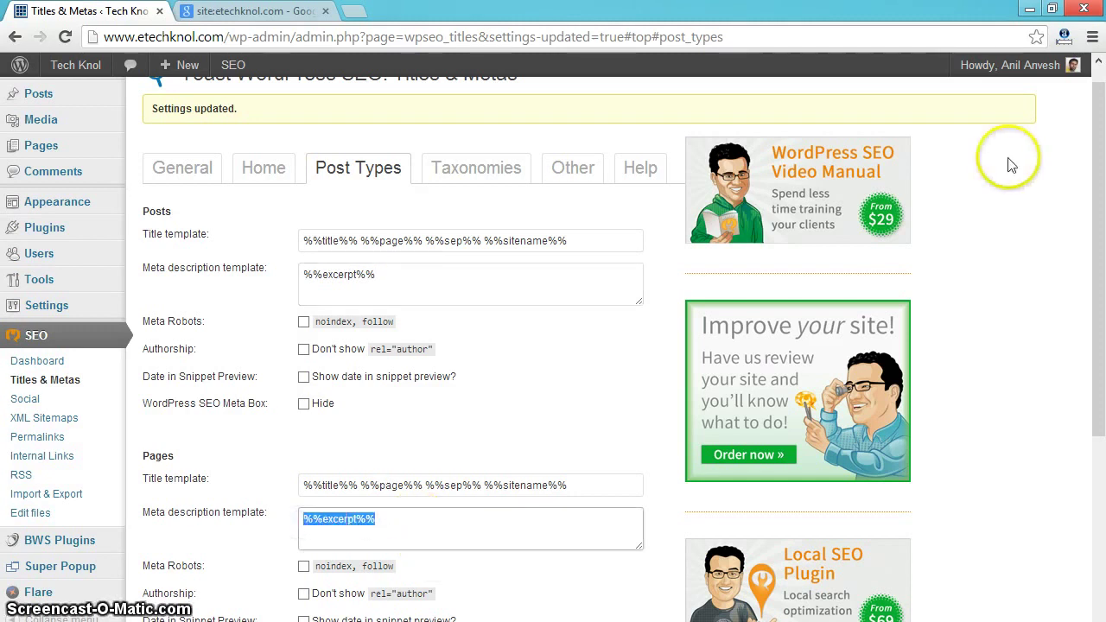
{"action": "left_click_drag", "start_coordinate": [1103, 192], "coordinate": [1102, 409]}
{"action": "left_click", "coordinate": [533, 550]}
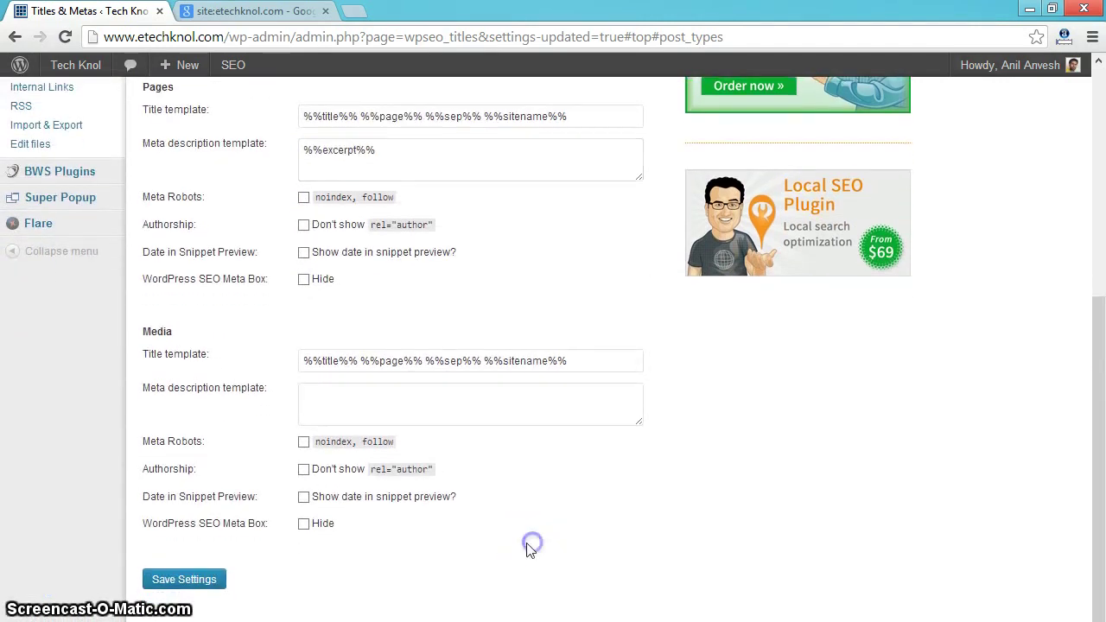
{"action": "left_click", "coordinate": [182, 581]}
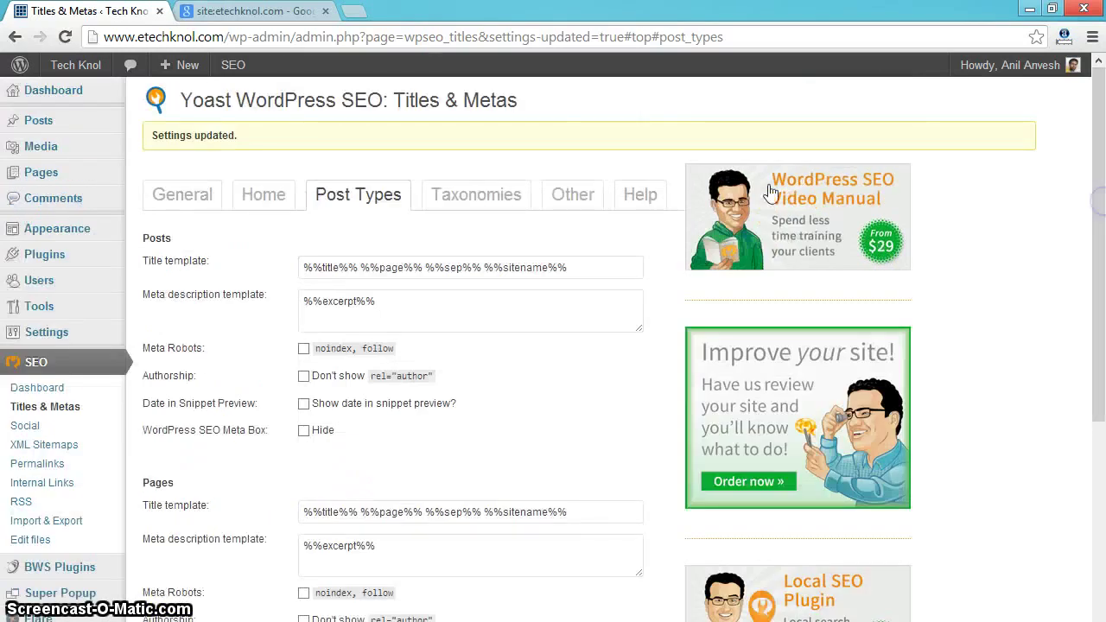
- Examine the Titles & Metas taxonomy templates for categories, tags and formats, and the author and date archive settings
{"action": "left_click", "coordinate": [476, 198]}
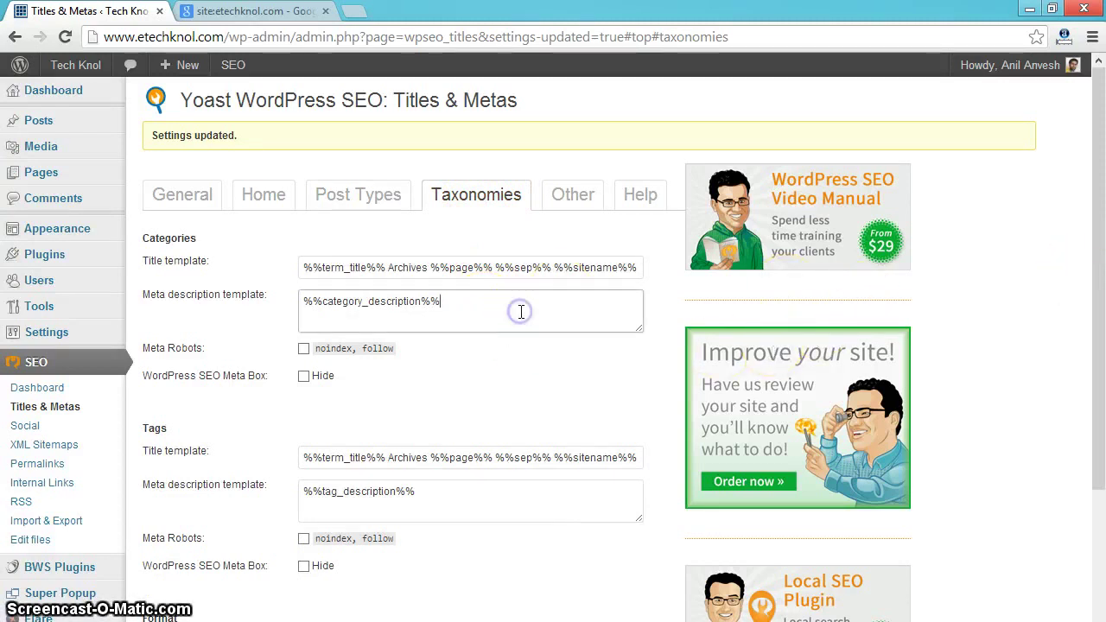
{"action": "left_click_drag", "start_coordinate": [518, 311], "coordinate": [285, 315]}
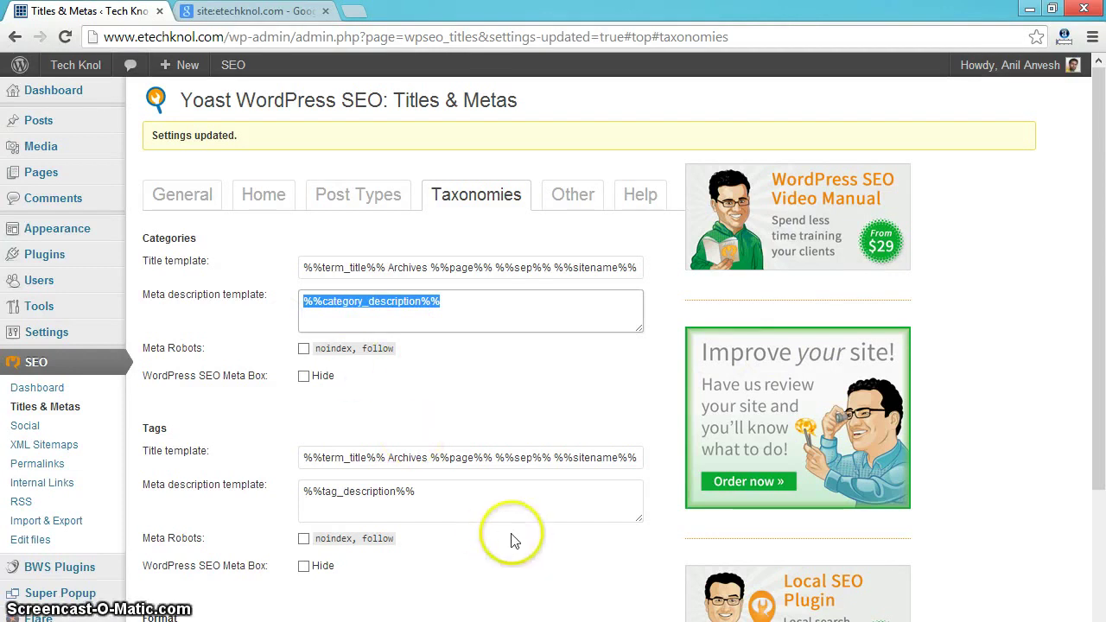
{"action": "left_click_drag", "start_coordinate": [487, 489], "coordinate": [286, 496]}
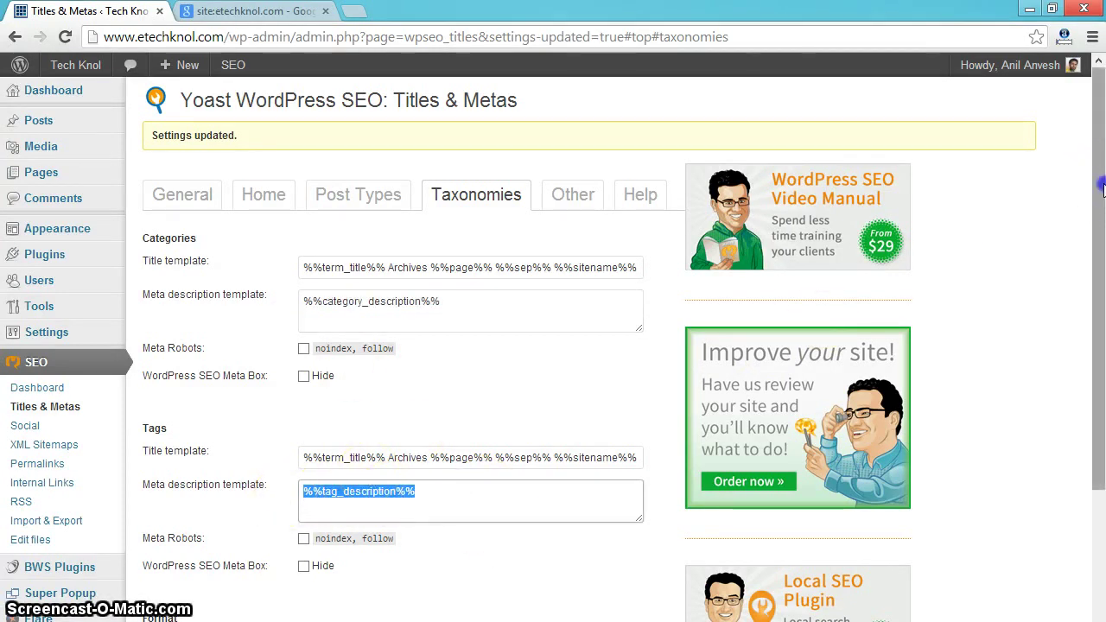
{"action": "left_click_drag", "start_coordinate": [1102, 188], "coordinate": [1101, 380]}
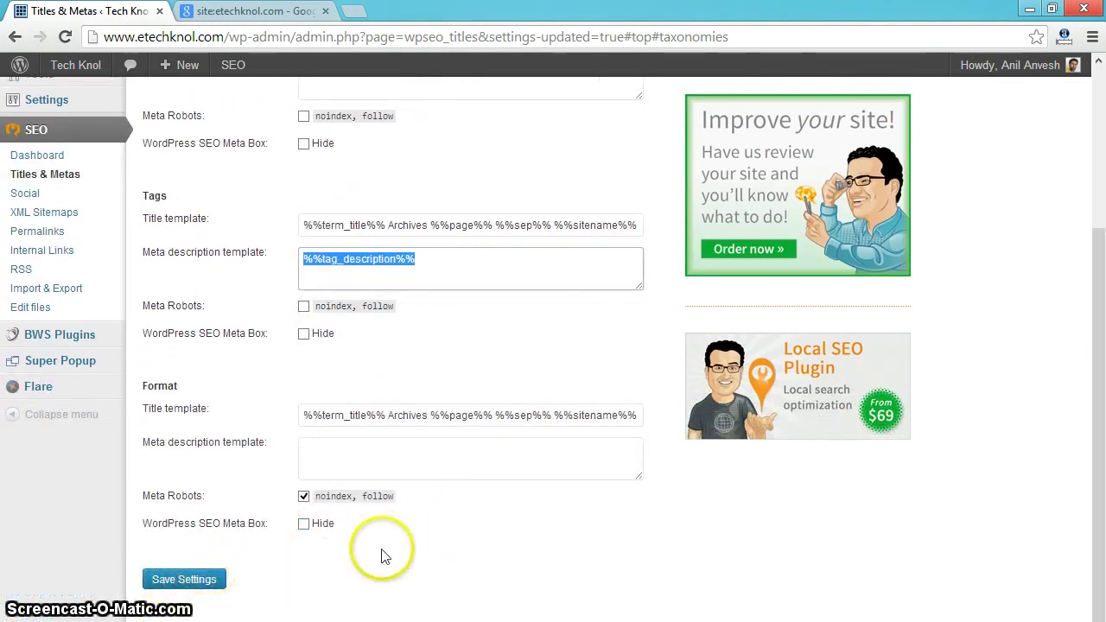
{"action": "left_click", "coordinate": [1102, 164]}
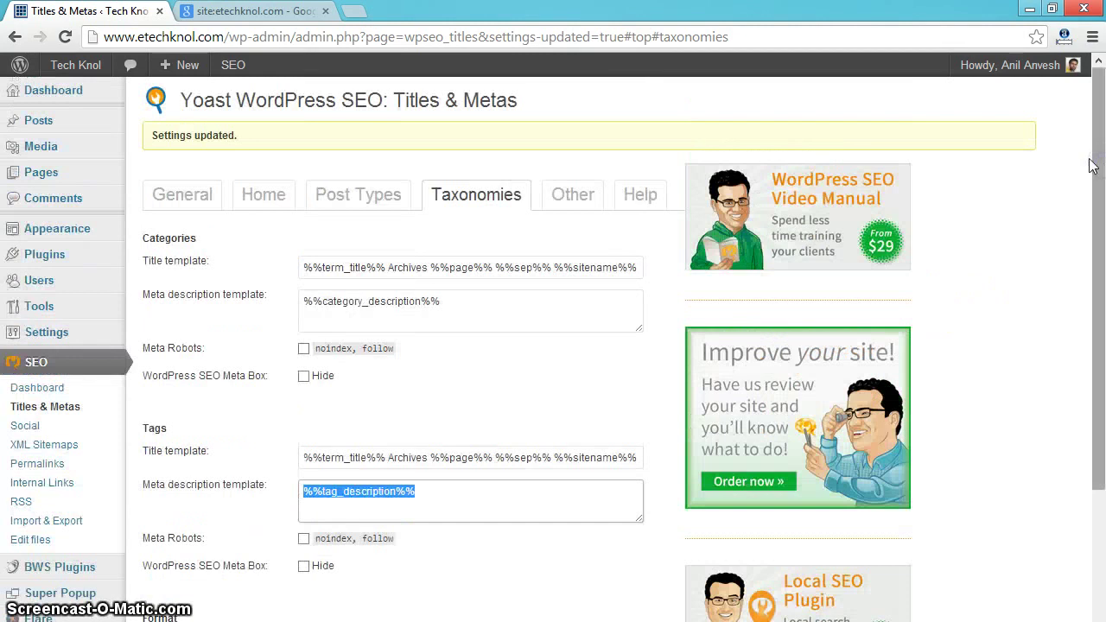
{"action": "left_click", "coordinate": [575, 207]}
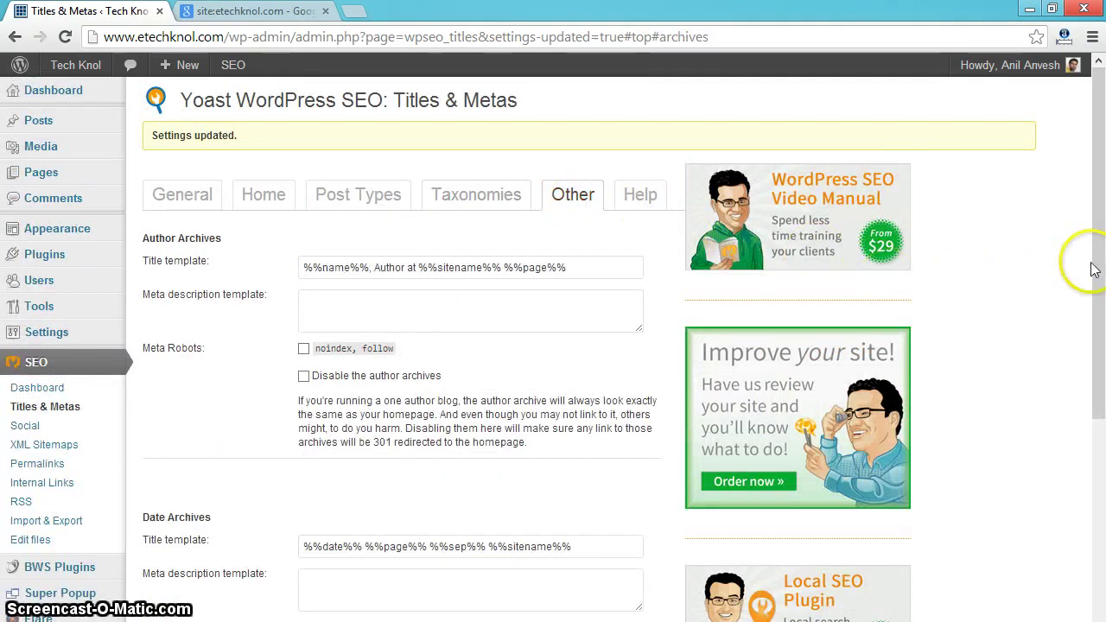
{"action": "left_click_drag", "start_coordinate": [1099, 260], "coordinate": [1099, 347]}
- Open the Yoast SEO Social settings and review the Facebook Open Graph, page URL and frontpage options
{"action": "left_click", "coordinate": [25, 275]}
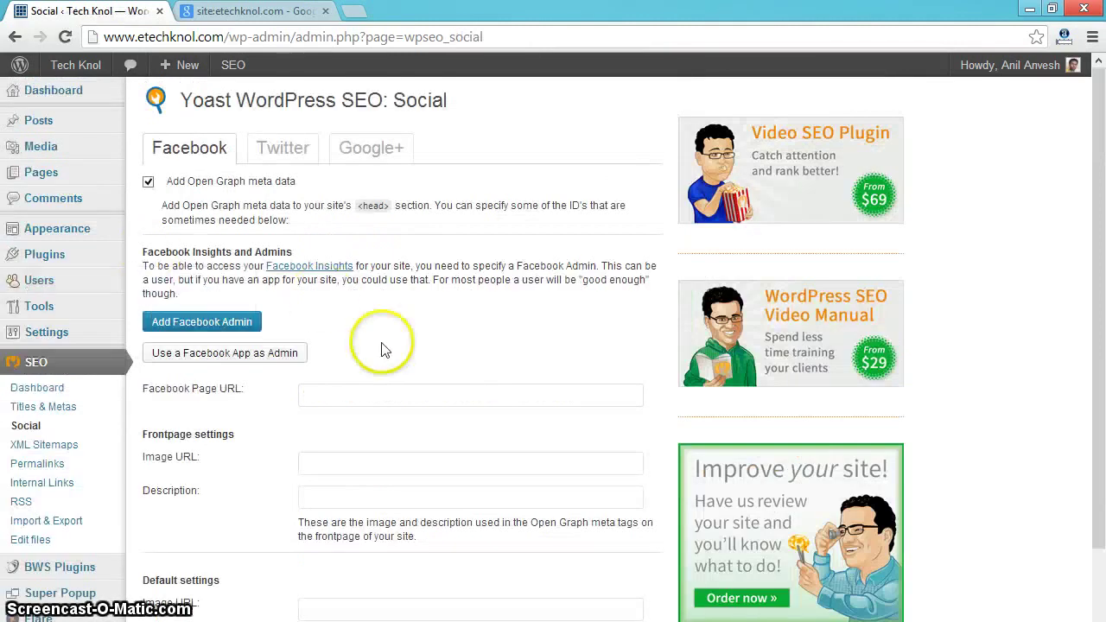
{"action": "left_click", "coordinate": [384, 388]}
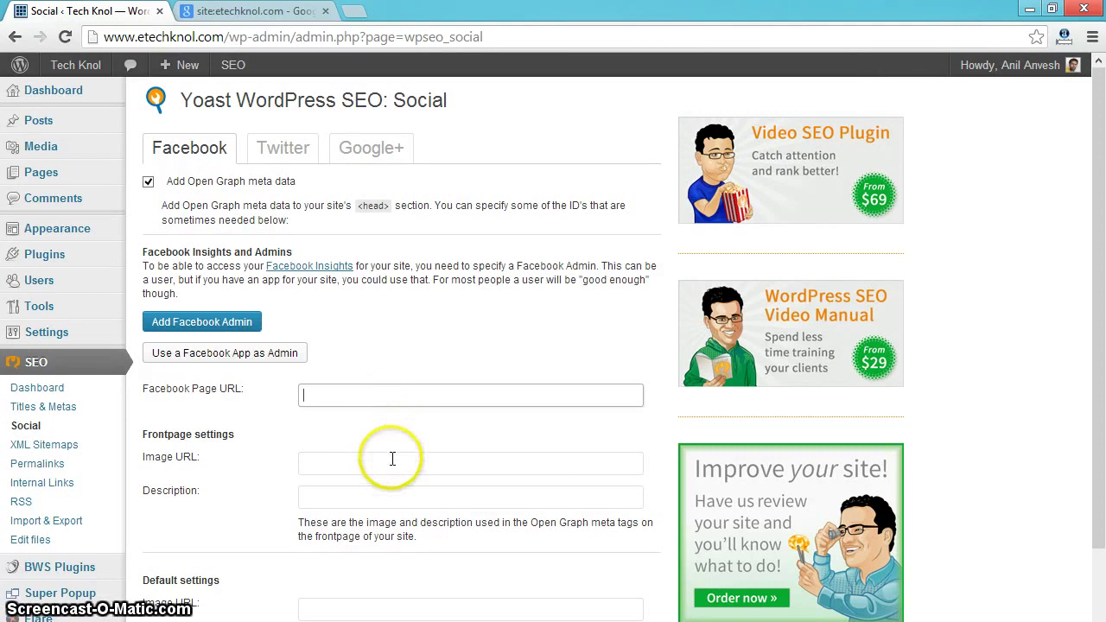
{"action": "left_click", "coordinate": [1103, 220]}
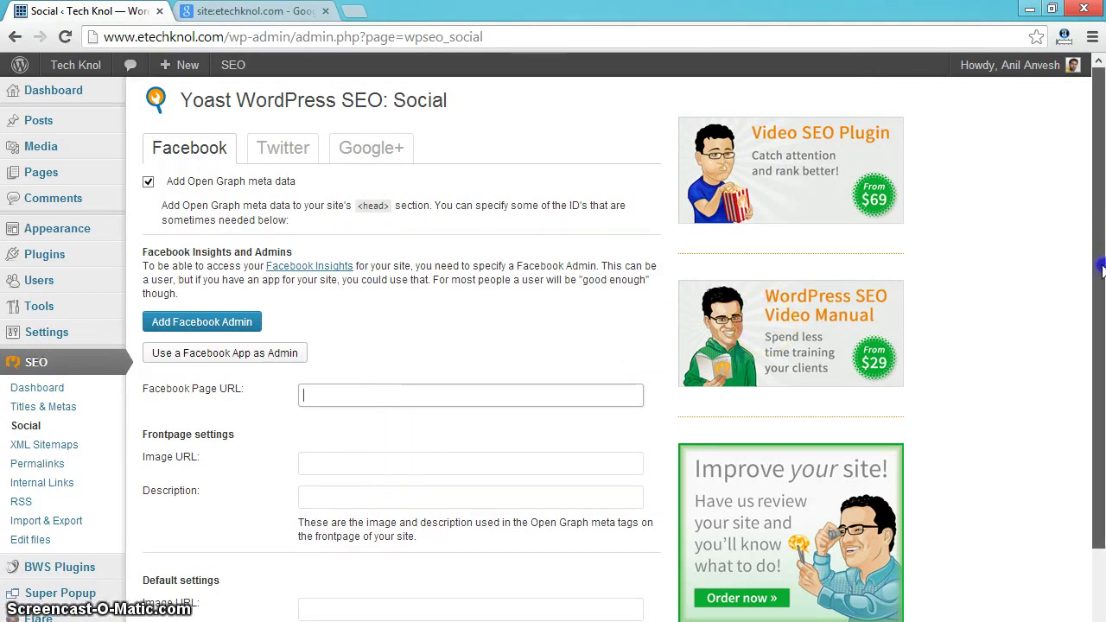
{"action": "left_click_drag", "start_coordinate": [1103, 271], "coordinate": [1104, 176]}
- Review the Twitter card options and the Google+ author and publisher page options in the Social settings
{"action": "left_click", "coordinate": [292, 160]}
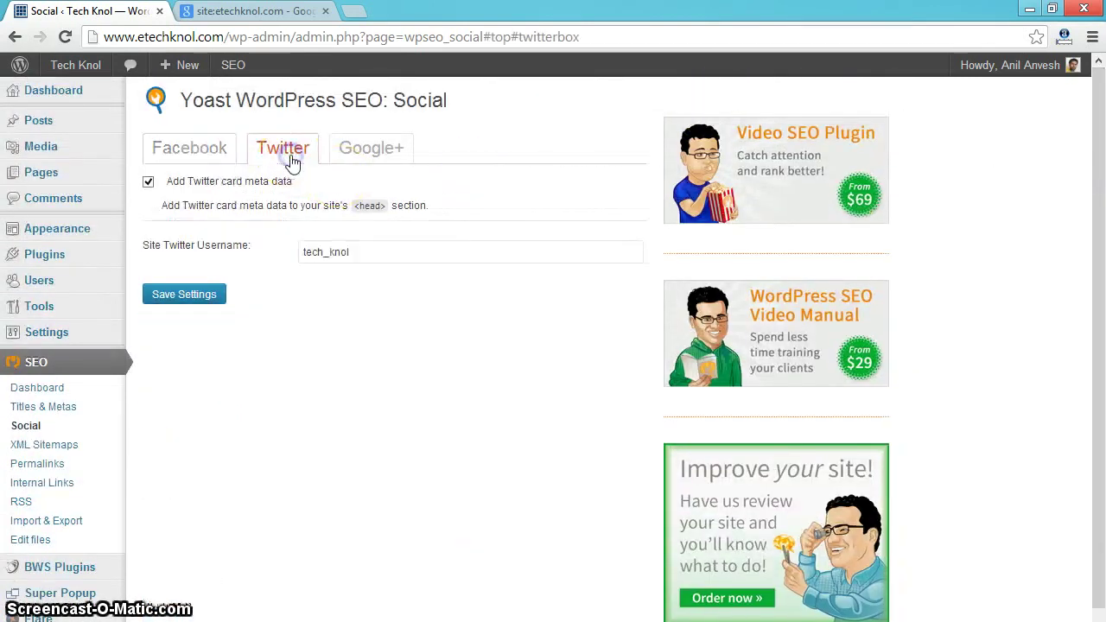
{"action": "left_click", "coordinate": [382, 146]}
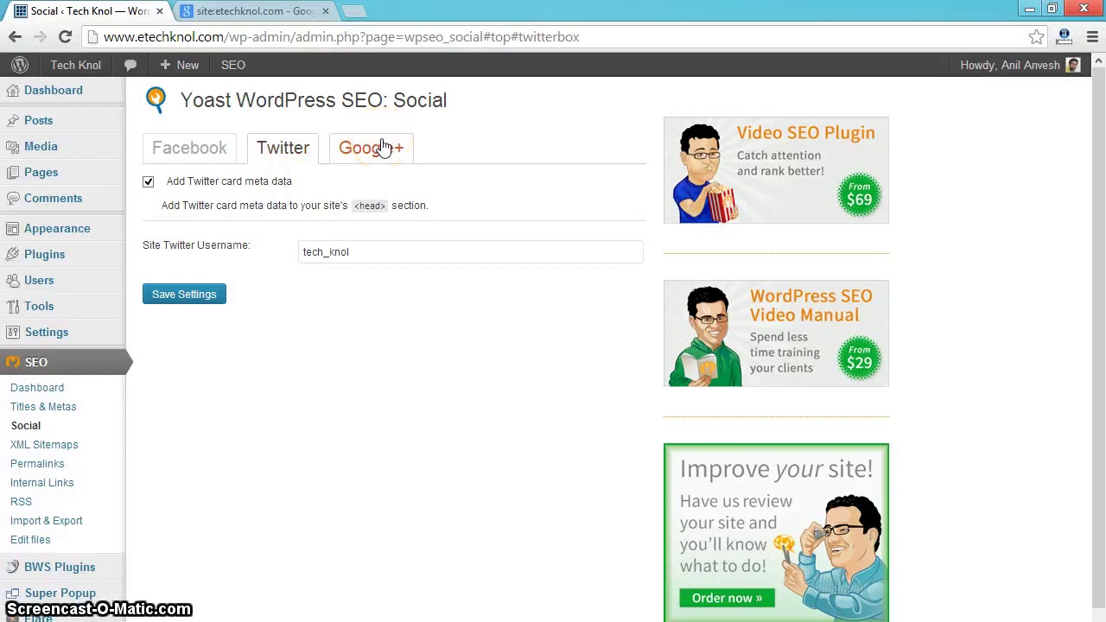
{"action": "left_click", "coordinate": [383, 146]}
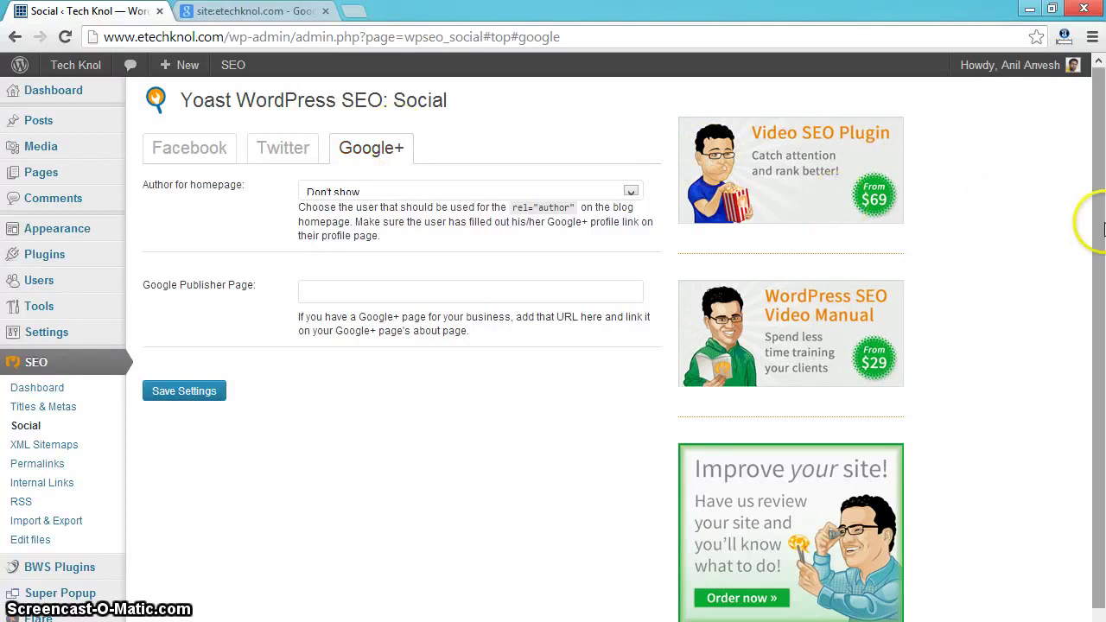
{"action": "scroll", "coordinate": [1103, 295], "scroll_direction": "down", "scroll_amount": 1}
{"action": "scroll", "coordinate": [1103, 295], "scroll_direction": "down", "scroll_amount": 2}
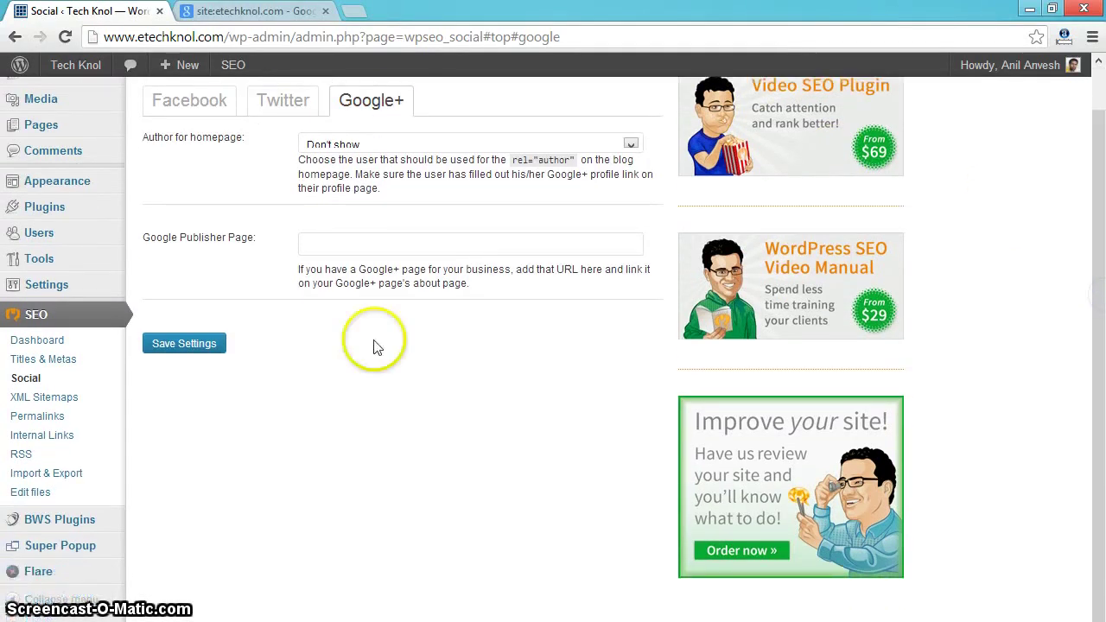
- Enable the XML sitemap functionality and save the settings with a maximum of 500 entries per sitemap page
{"action": "left_click", "coordinate": [65, 399]}
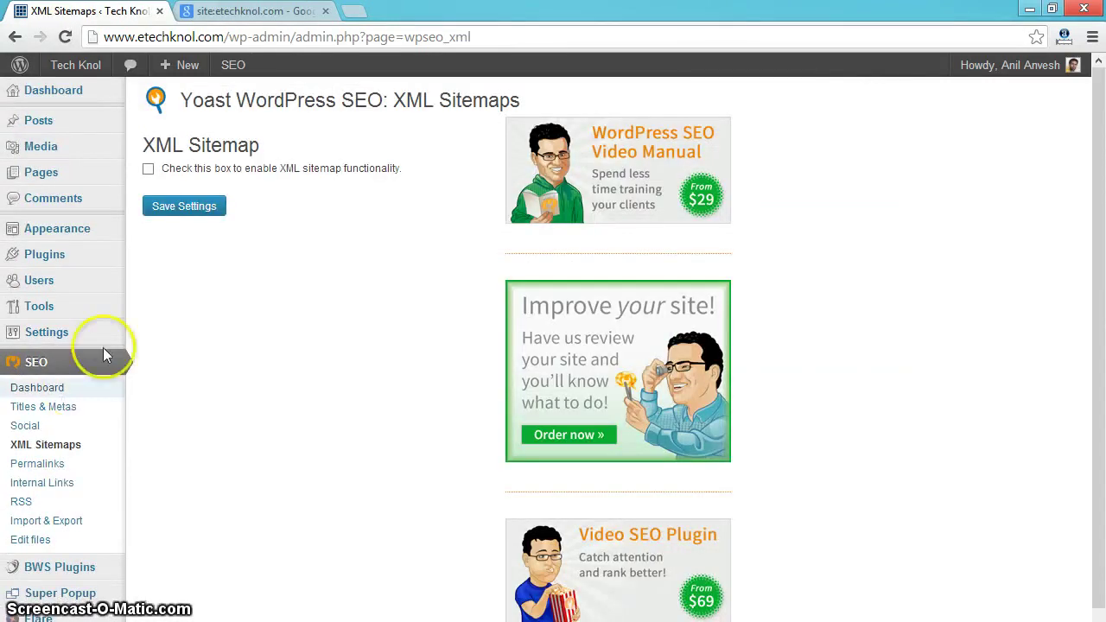
{"action": "left_click", "coordinate": [148, 169]}
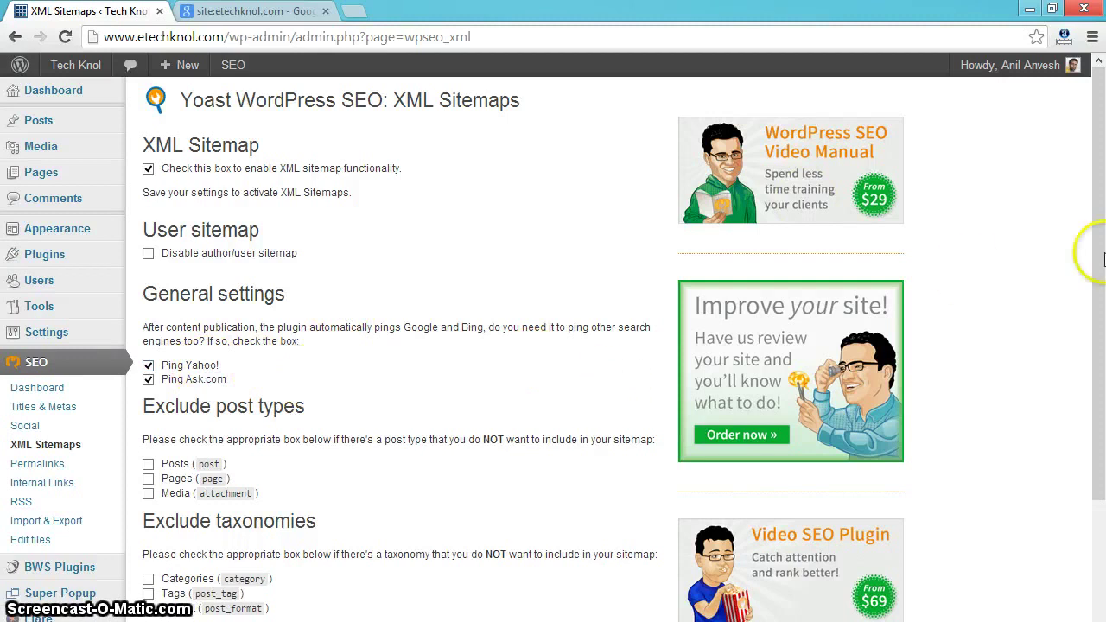
{"action": "left_click_drag", "start_coordinate": [1104, 259], "coordinate": [1103, 421]}
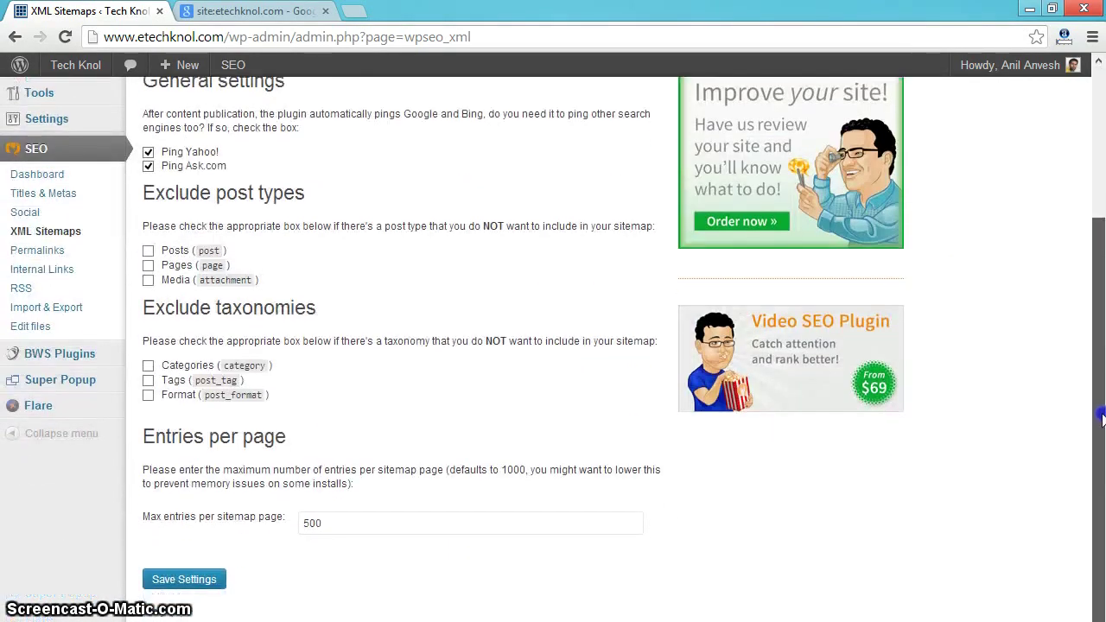
{"action": "left_click", "coordinate": [397, 528]}
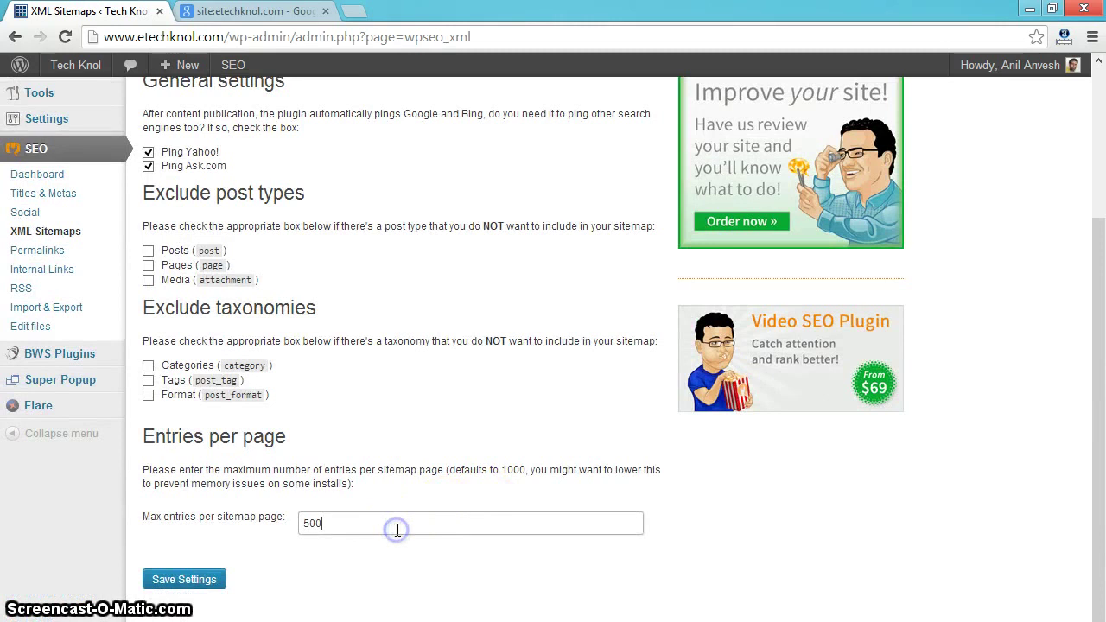
{"action": "left_click", "coordinate": [207, 584]}
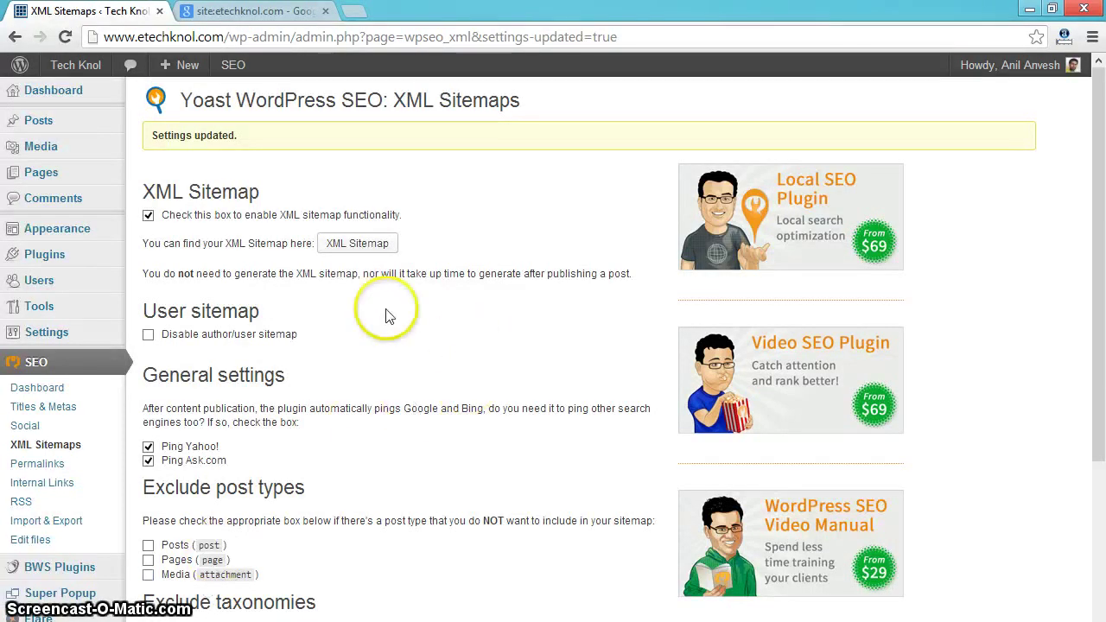
- Start a new post and examine the WordPress SEO by Yoast fields below its editor
{"action": "mouse_move", "coordinate": [105, 136]}
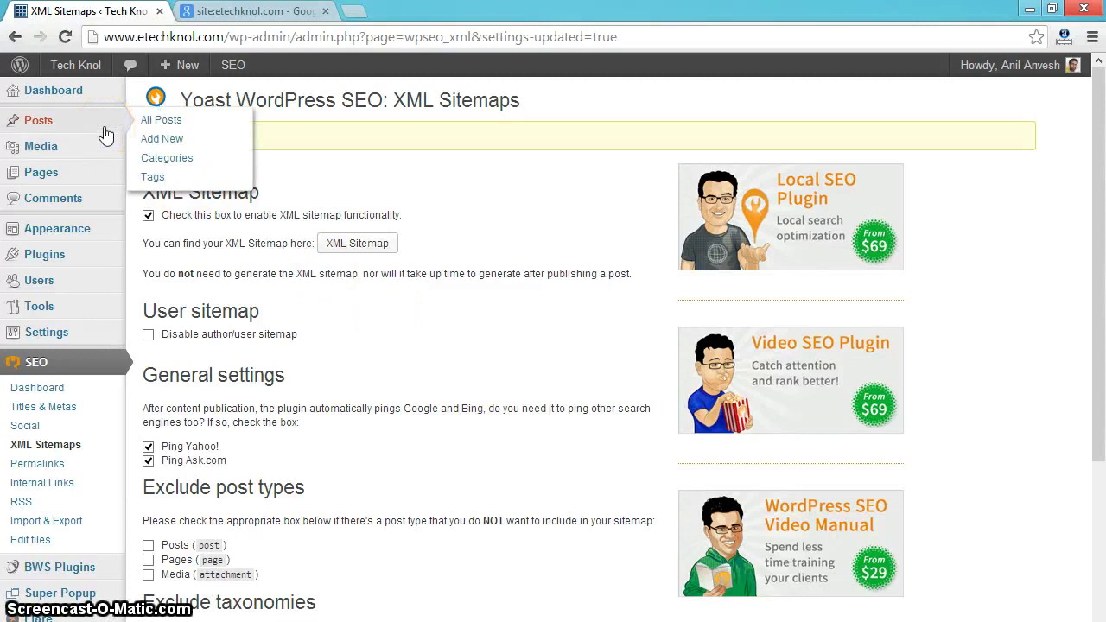
{"action": "left_click", "coordinate": [168, 140]}
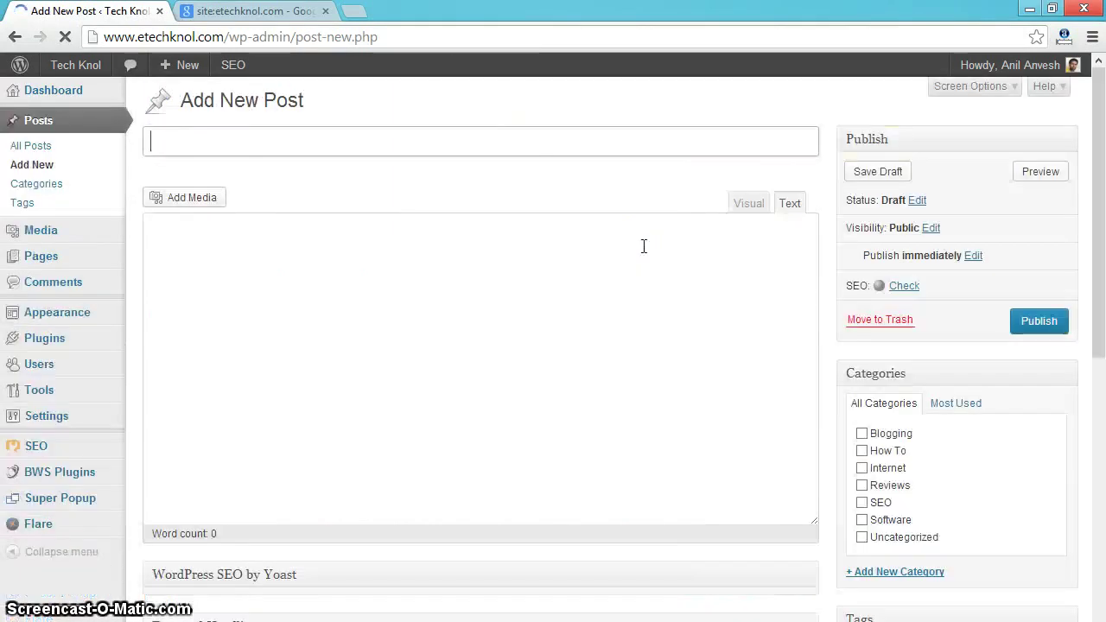
{"action": "left_click", "coordinate": [679, 239]}
{"action": "left_click", "coordinate": [1100, 224]}
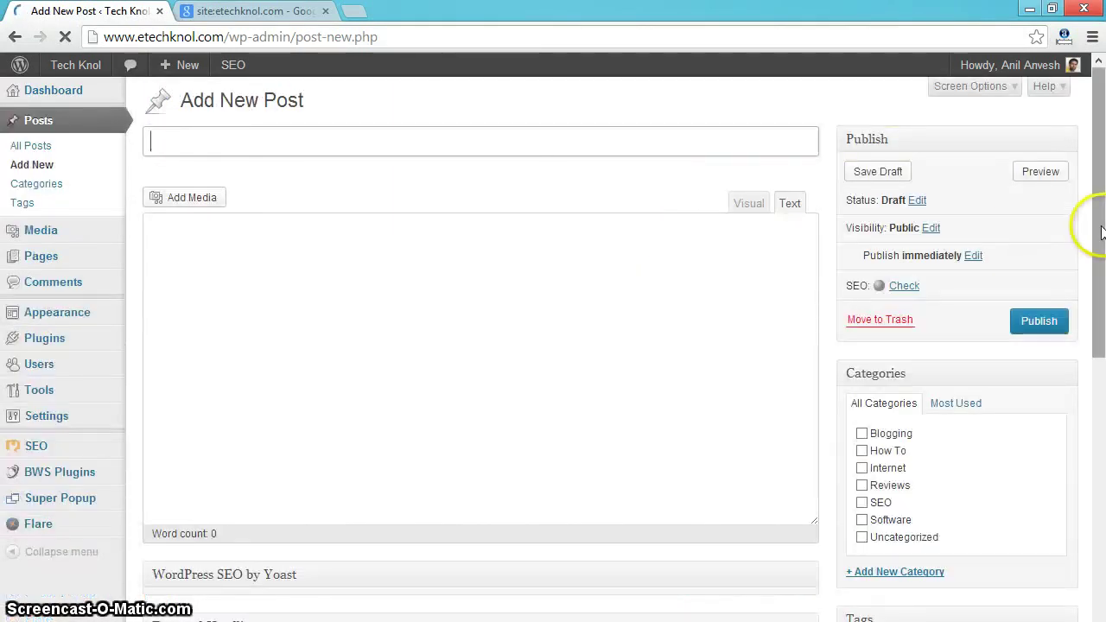
{"action": "left_click_drag", "start_coordinate": [1100, 228], "coordinate": [1100, 298]}
{"action": "scroll", "coordinate": [1097, 257], "scroll_direction": "up", "scroll_amount": 4}
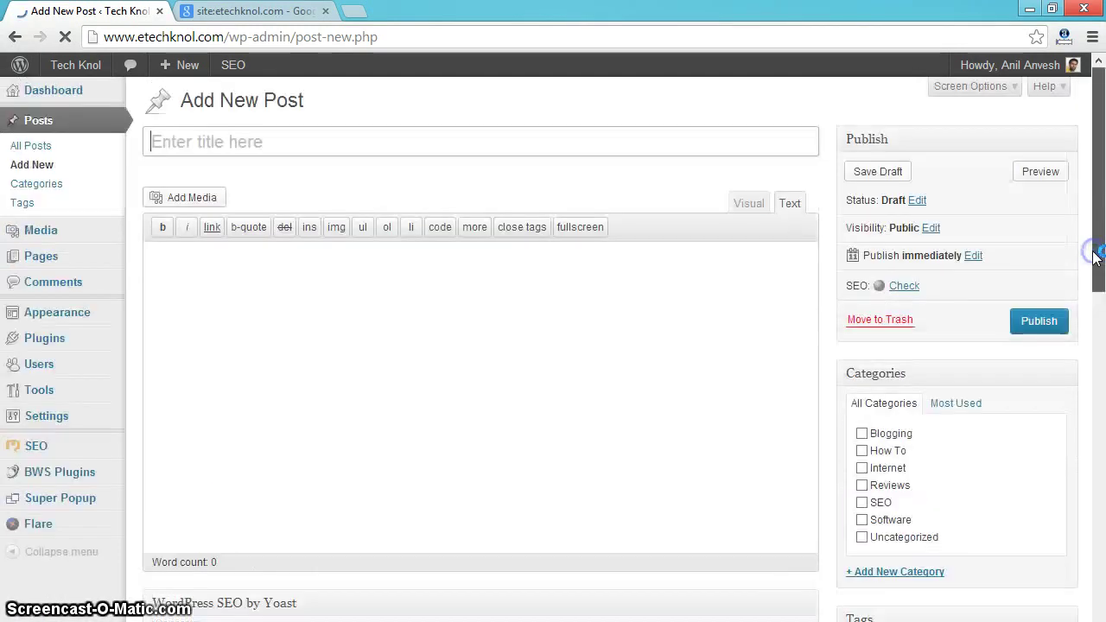
{"action": "left_click_drag", "start_coordinate": [1096, 257], "coordinate": [1101, 369]}
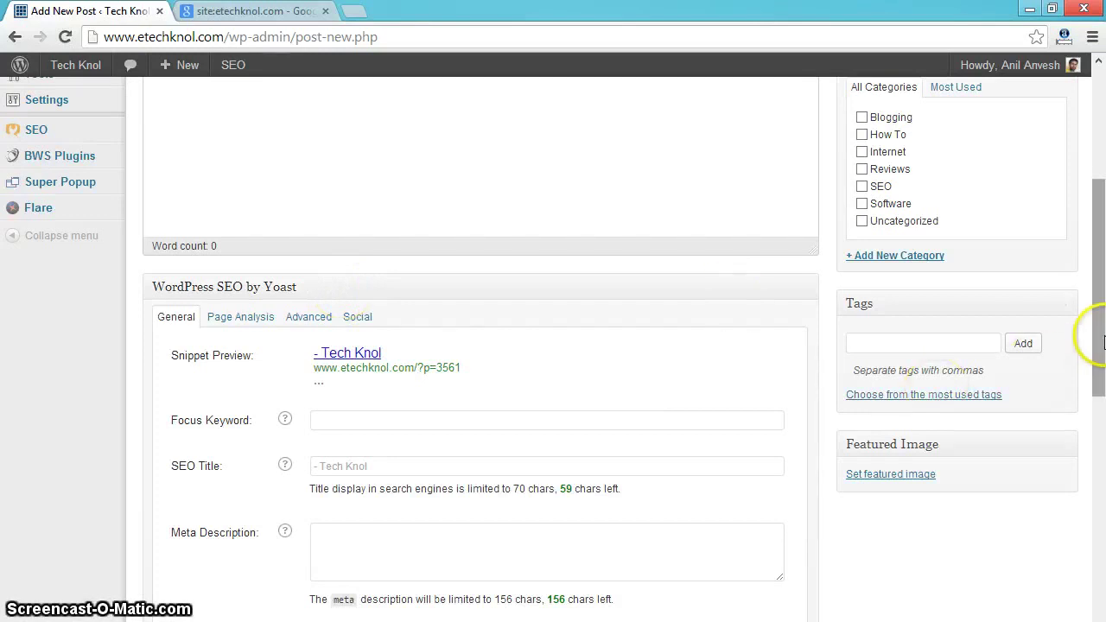
{"action": "left_click_drag", "start_coordinate": [1103, 343], "coordinate": [1079, 185]}
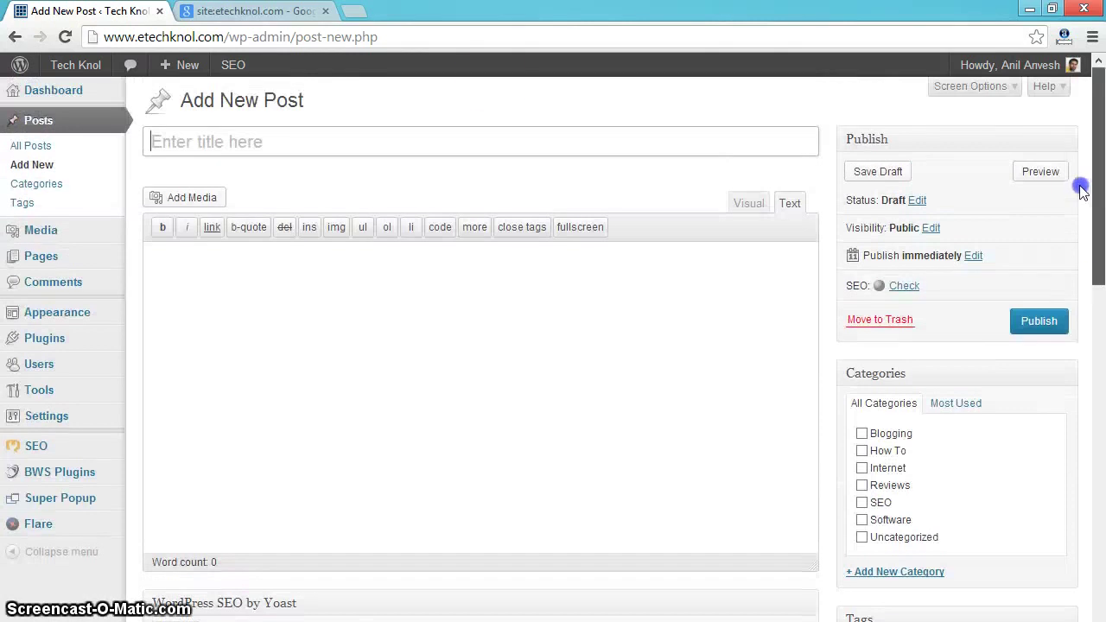
- Title the post "new post" and go to the SEO Title field in its WordPress SEO by Yoast settings
{"action": "left_click", "coordinate": [490, 138]}
{"action": "type", "text": "new post"}
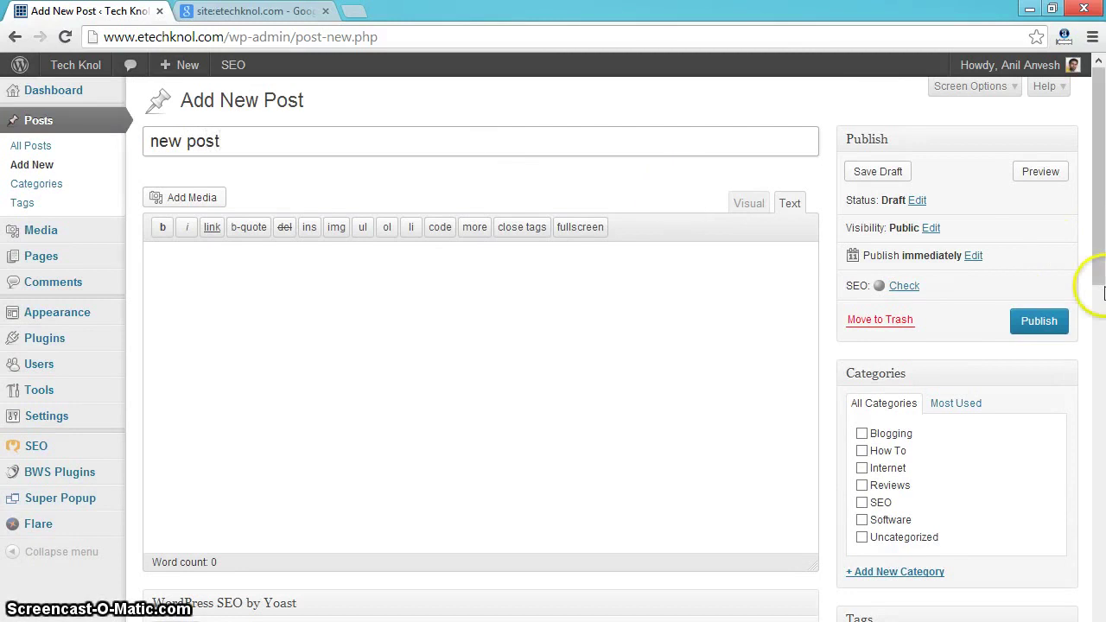
{"action": "left_click_drag", "start_coordinate": [1079, 197], "coordinate": [1102, 339]}
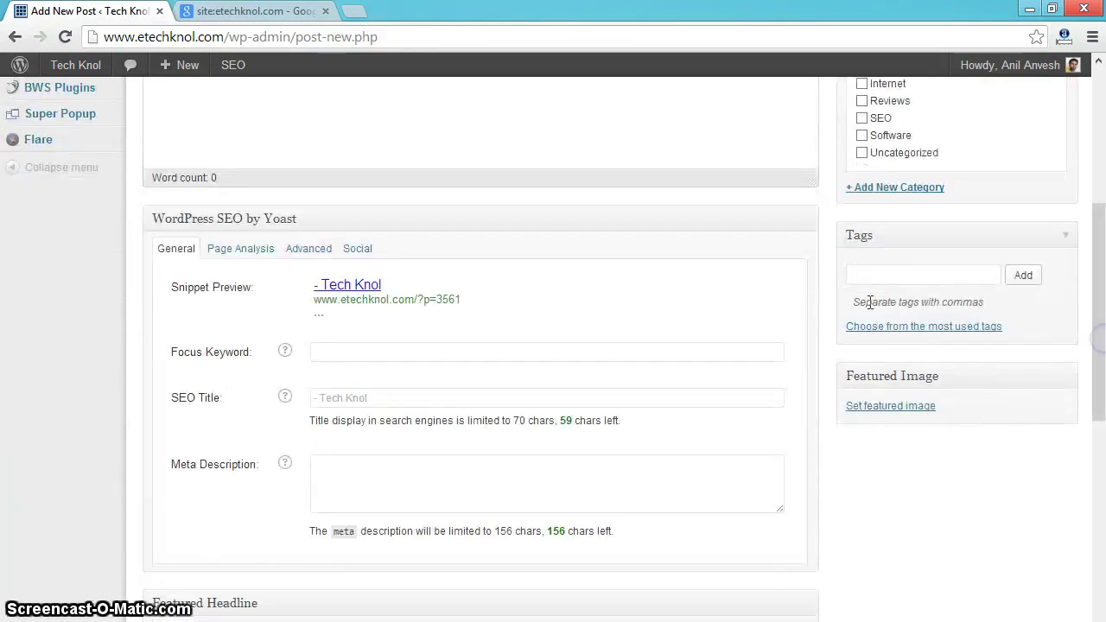
{"action": "left_click", "coordinate": [366, 393]}
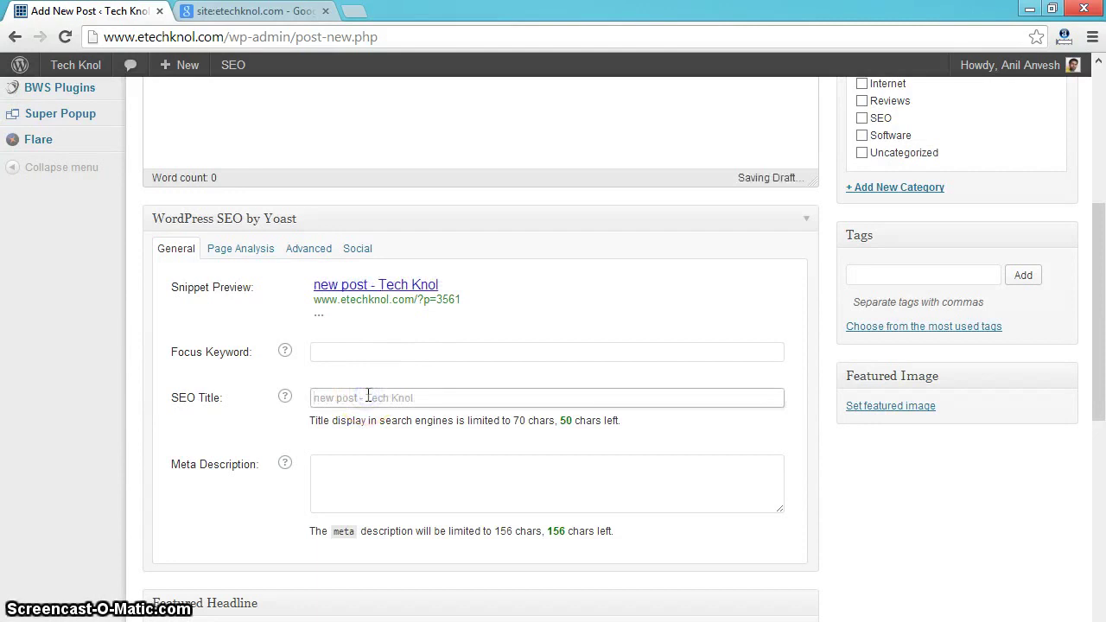
- Set the post's SEO title to "new post - Tech Knol" and its meta description to "this is my new post"
{"action": "type", "text": "new post - Tech"}
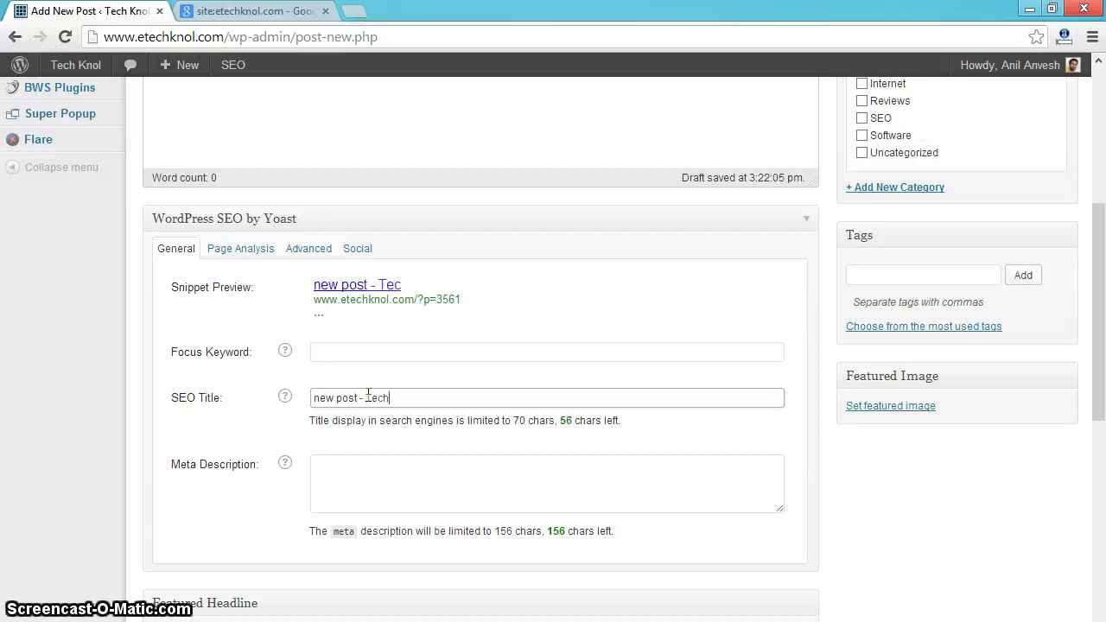
{"action": "type", "text": " Kno"}
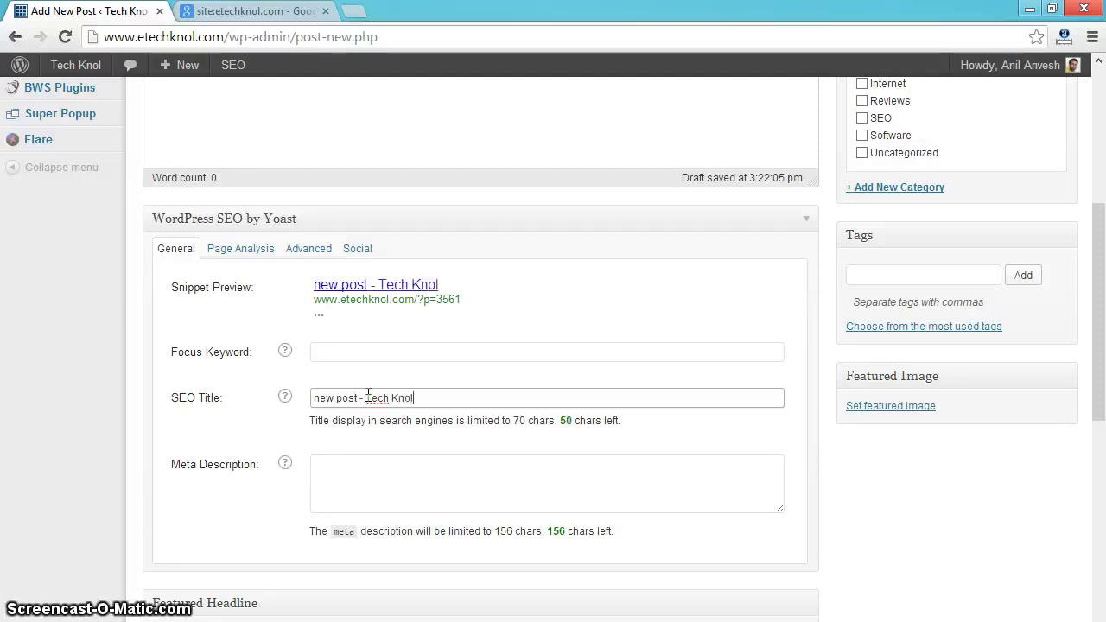
{"action": "type", "text": "l"}
{"action": "left_click", "coordinate": [397, 490]}
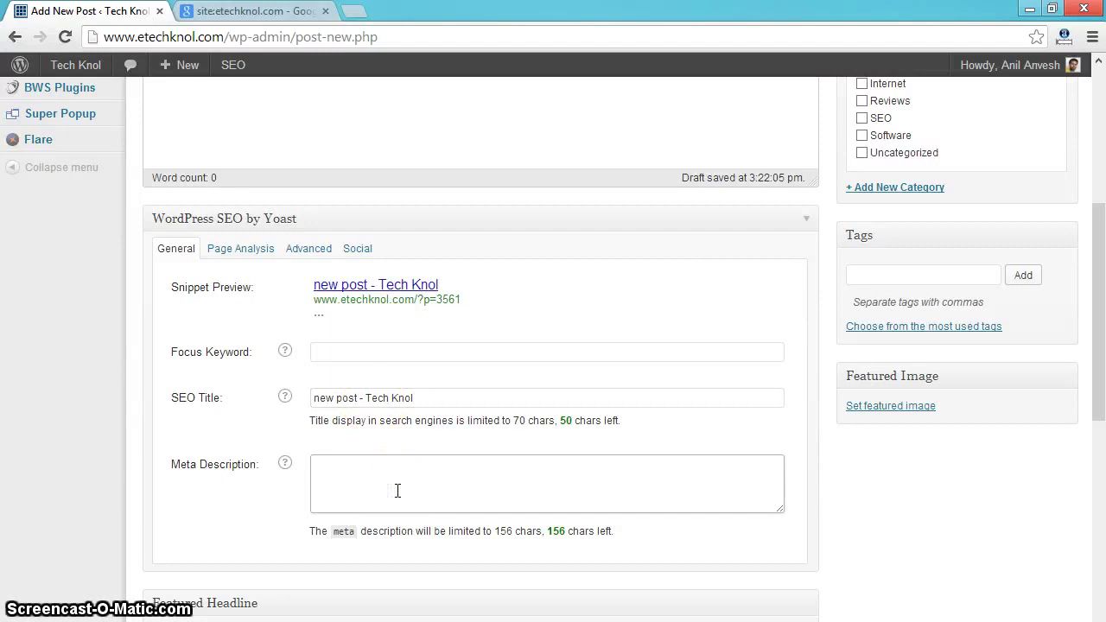
{"action": "type", "text": "this is m"}
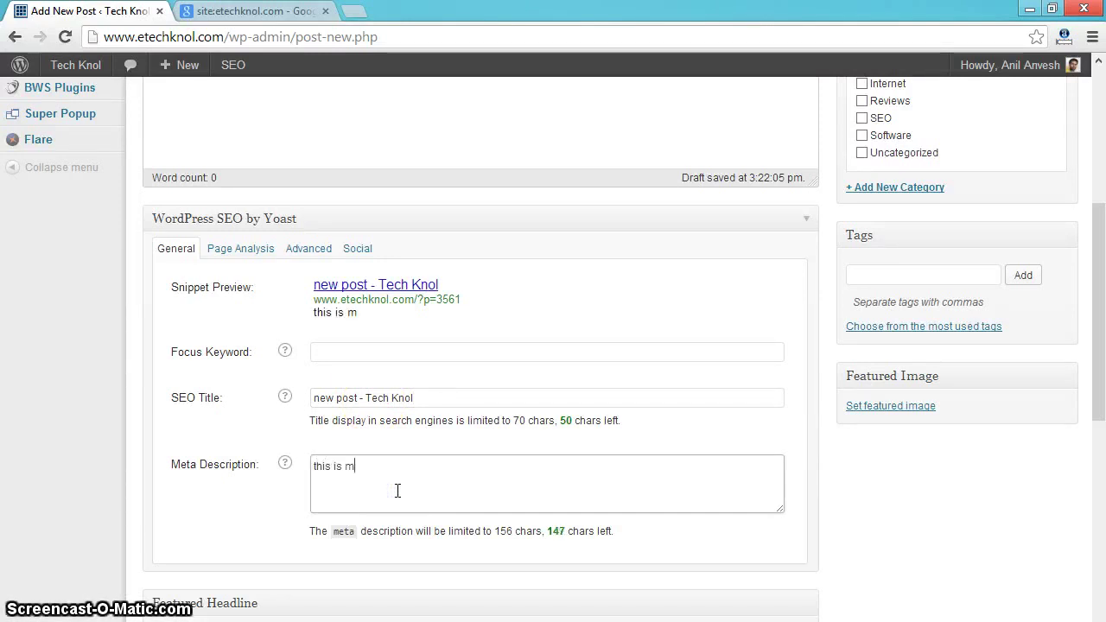
{"action": "type", "text": "y new post"}
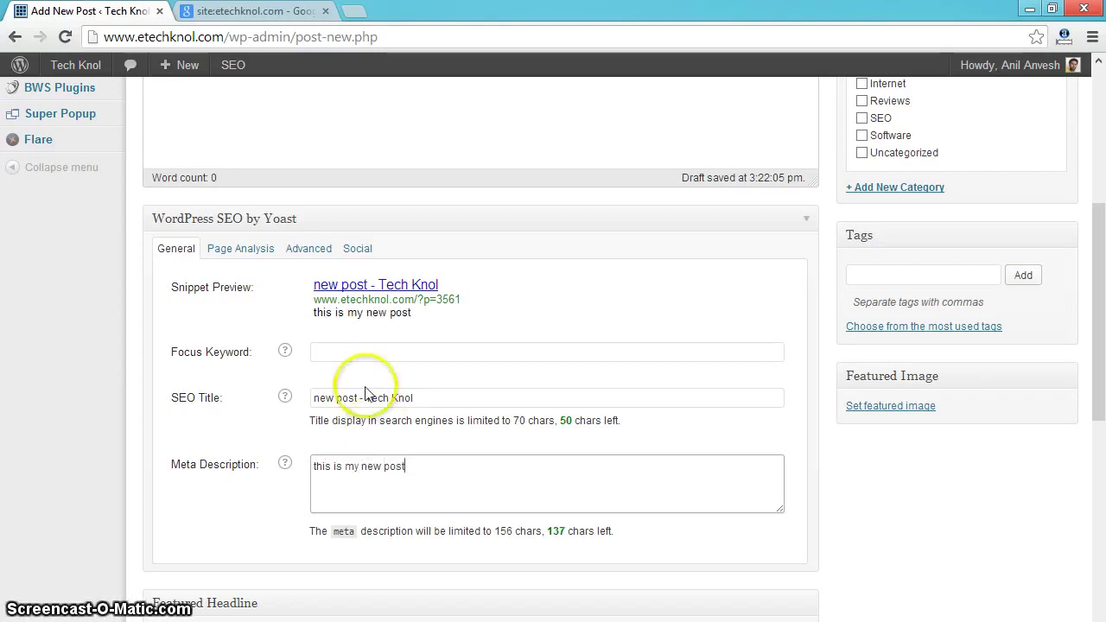
- Set the post's focus keyword to "post" and check its page analysis, returning to the general SEO fields
{"action": "left_click", "coordinate": [358, 353]}
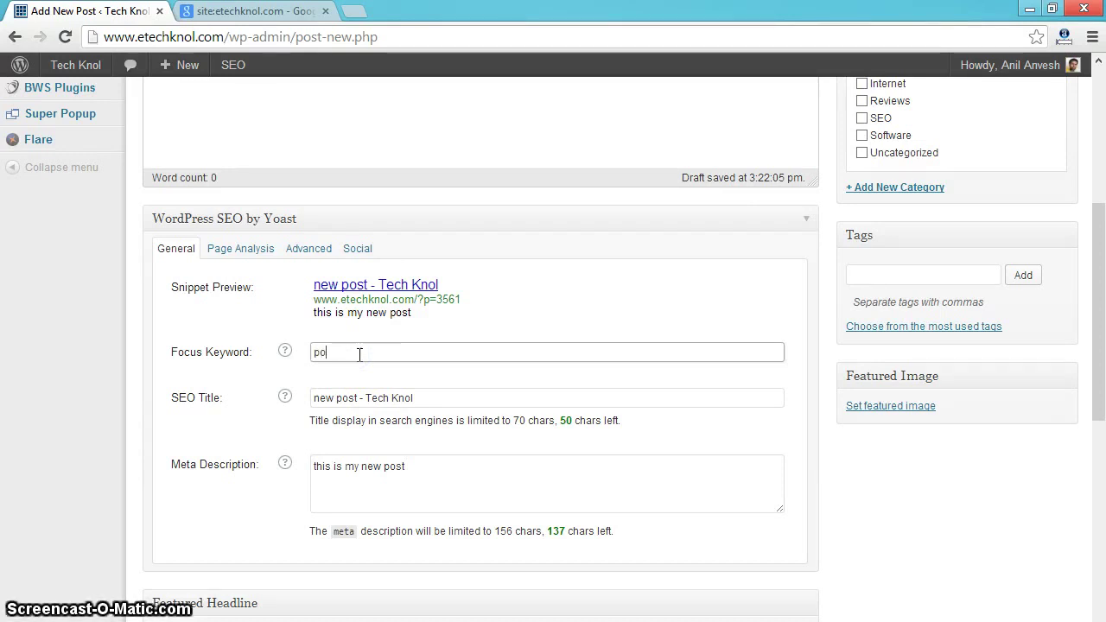
{"action": "type", "text": "post"}
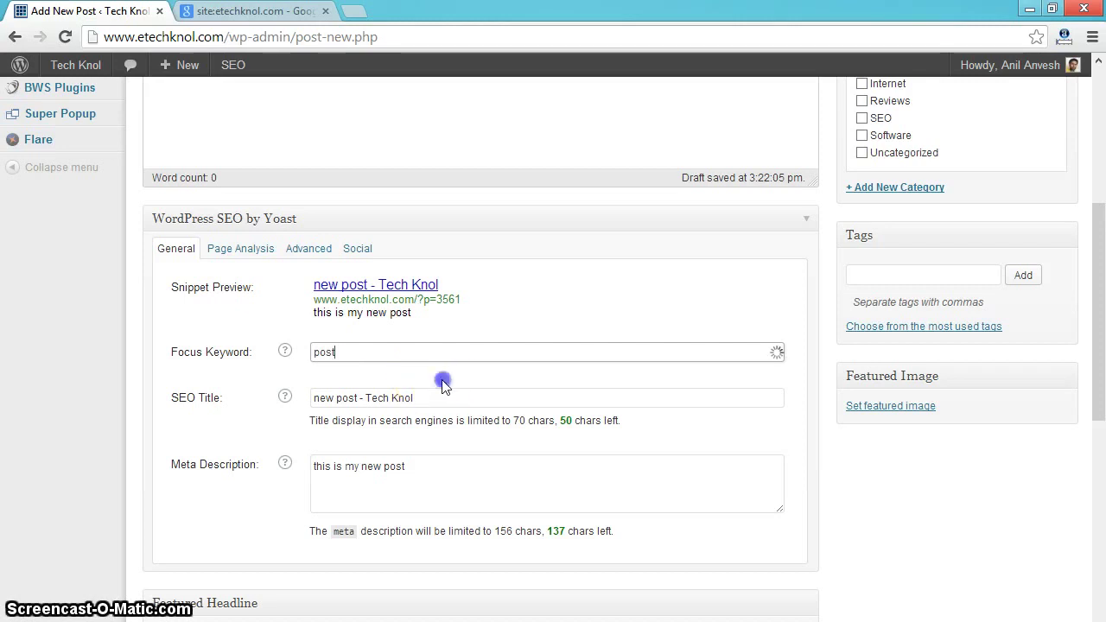
{"action": "type", "text": " office"}
{"action": "left_click", "coordinate": [465, 353]}
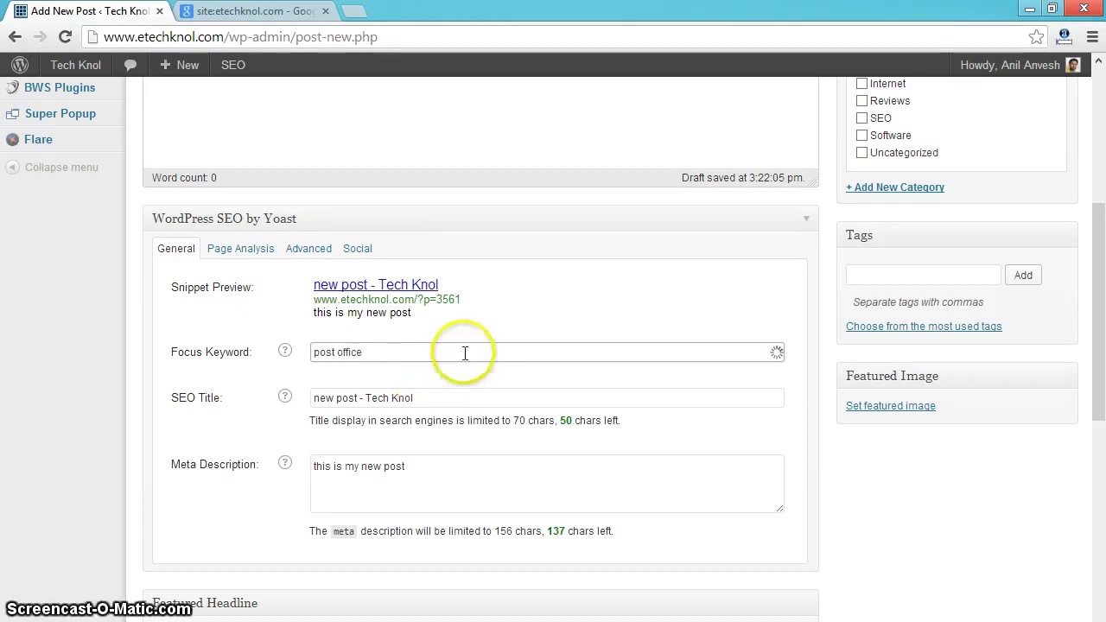
{"action": "key", "text": "BackSpace"}
{"action": "key", "text": "BackSpace"}
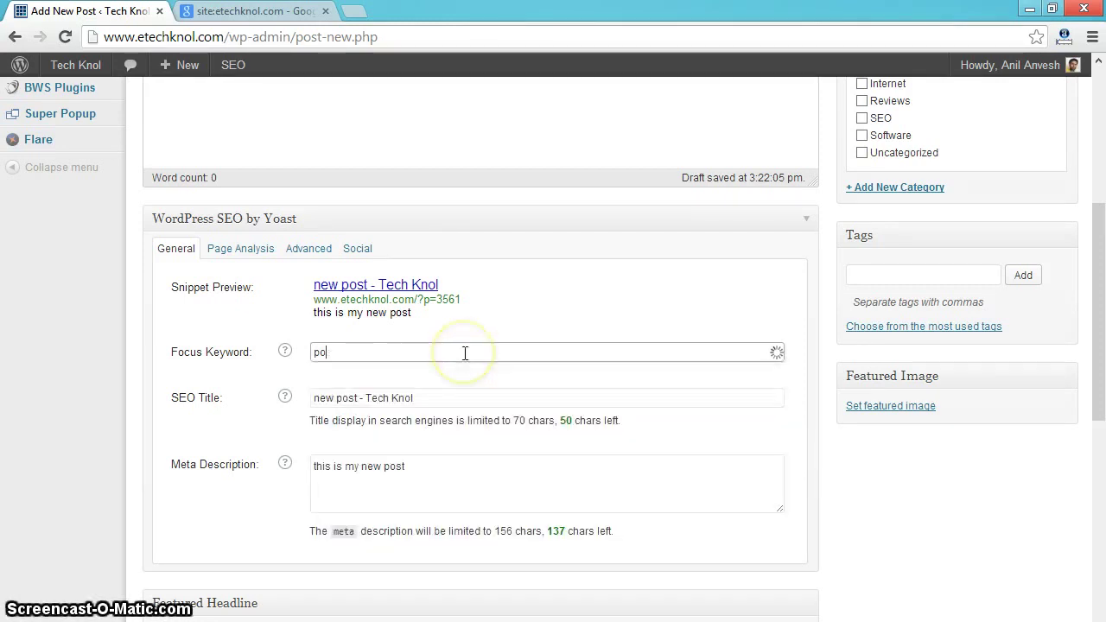
{"action": "type", "text": "t"}
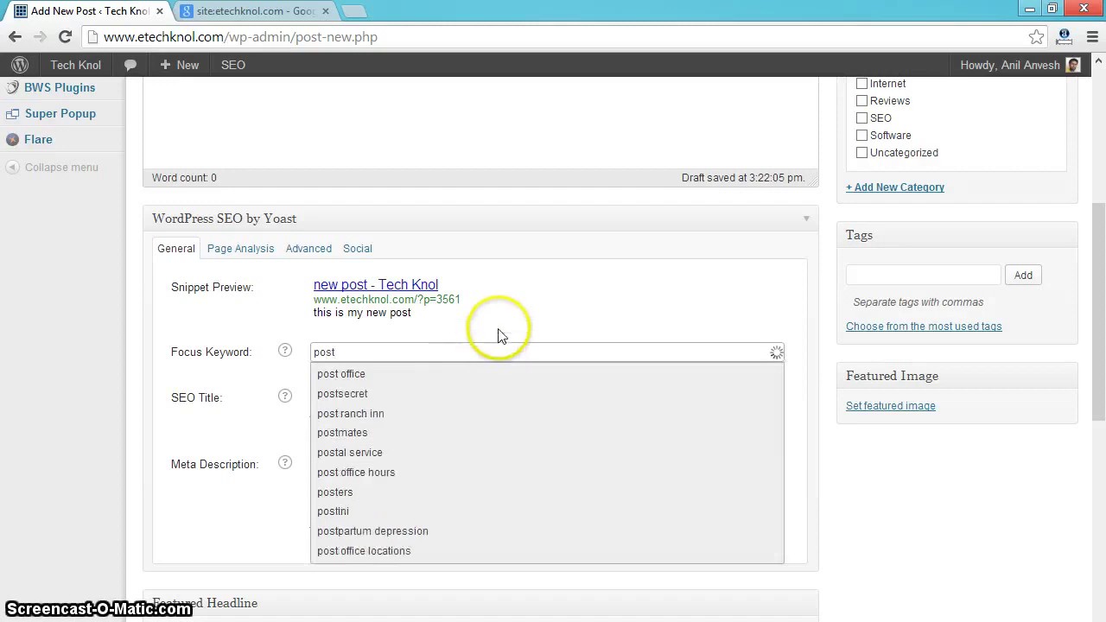
{"action": "left_click", "coordinate": [498, 335]}
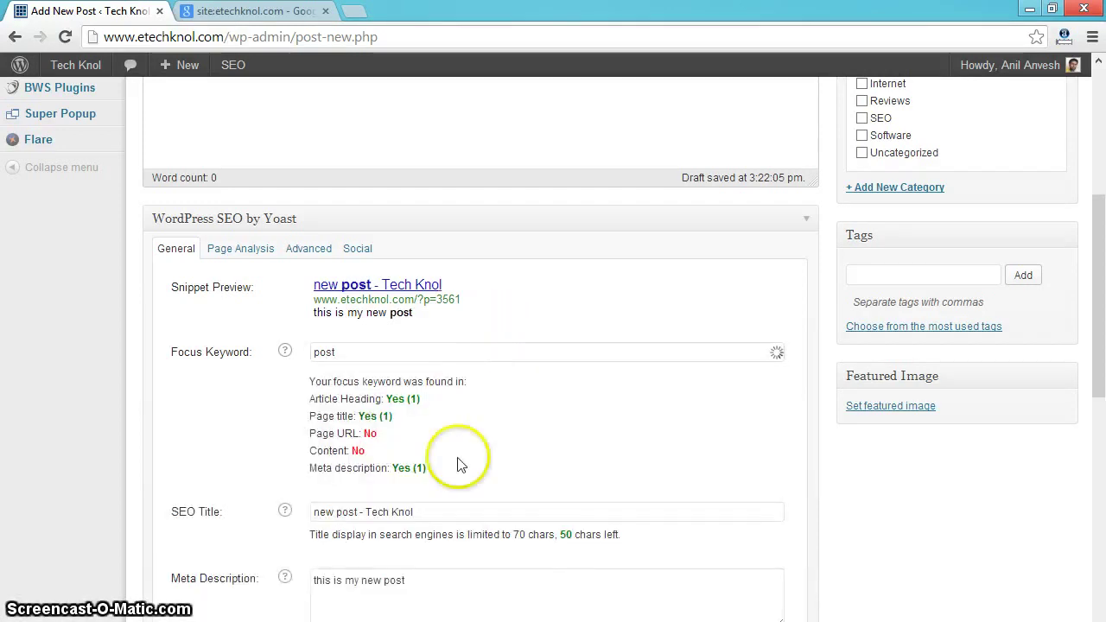
{"action": "left_click", "coordinate": [223, 252]}
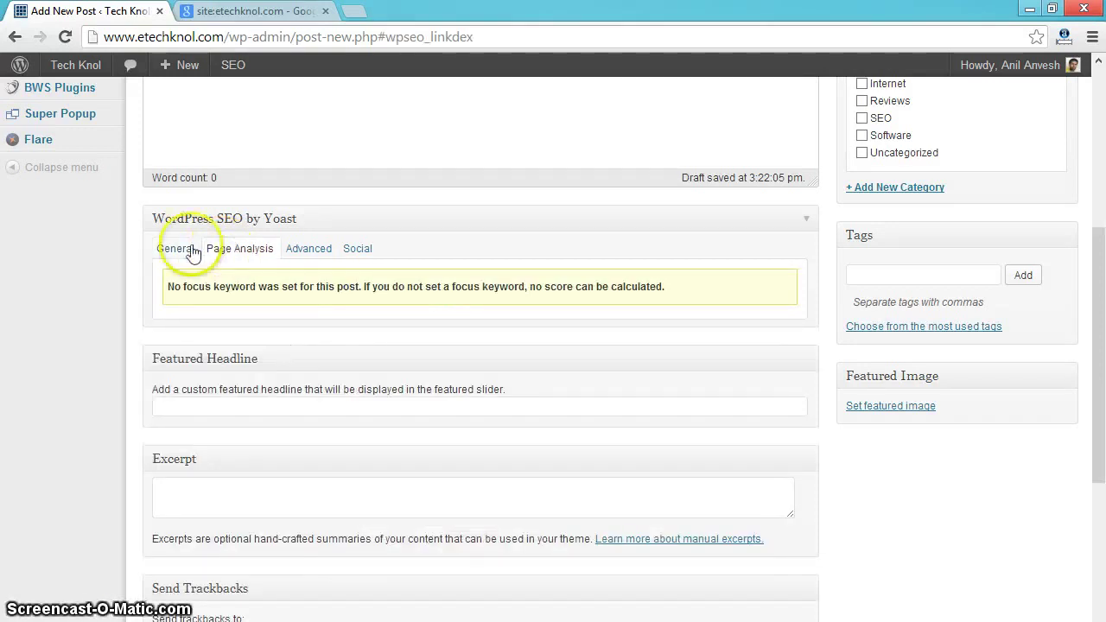
{"action": "left_click", "coordinate": [176, 249]}
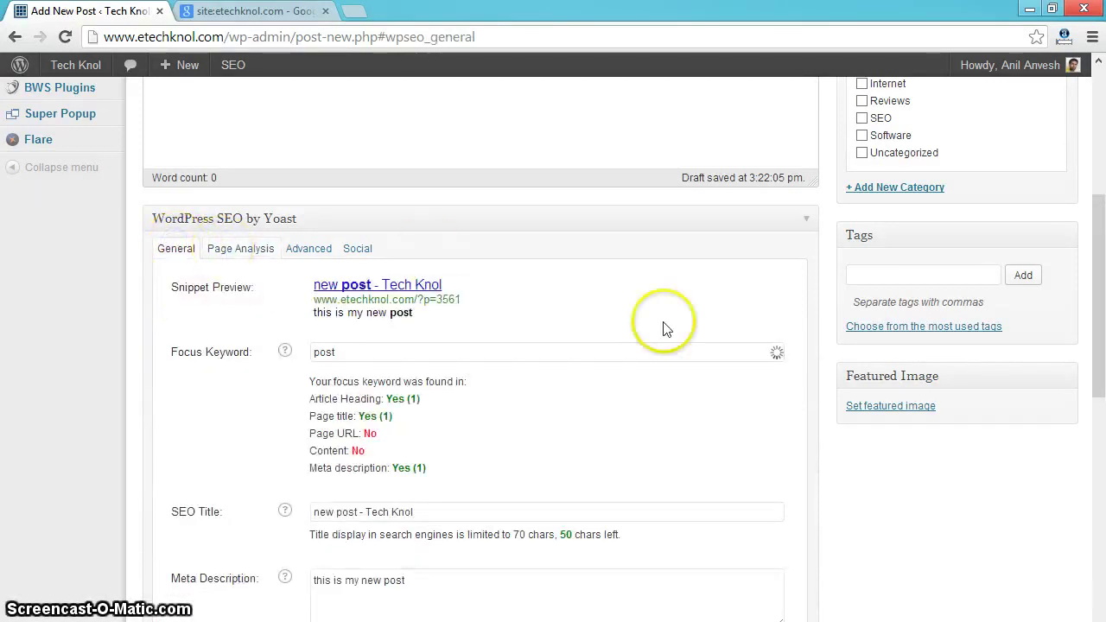